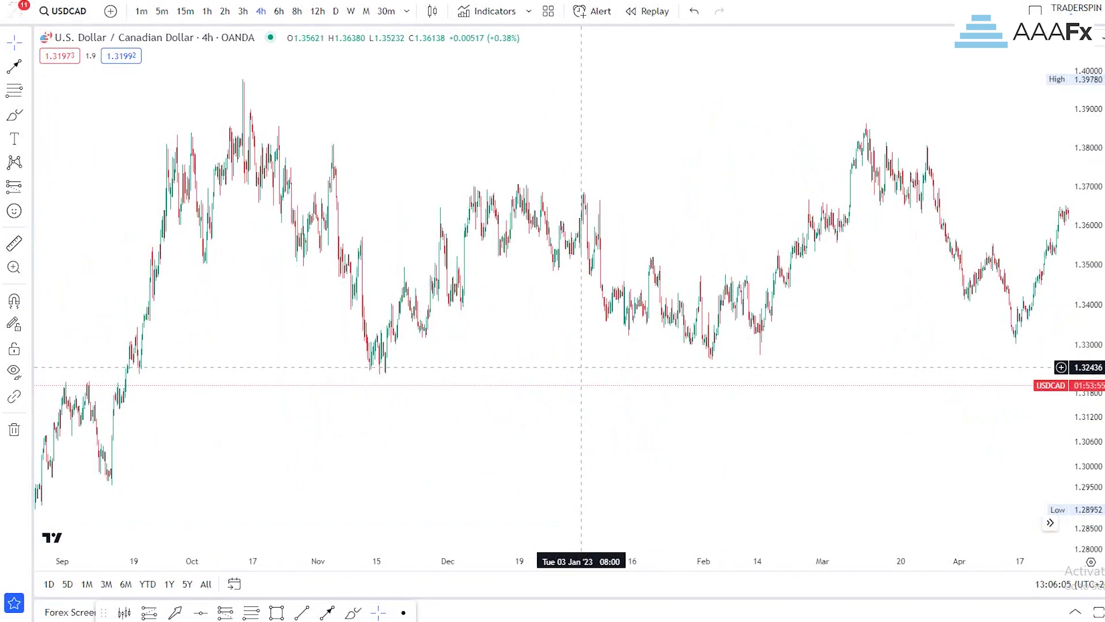
Step: Start a bar replay of the USDCAD 4-hour chart from about 1 December 2022
{"action": "left_click", "coordinate": [647, 10]}
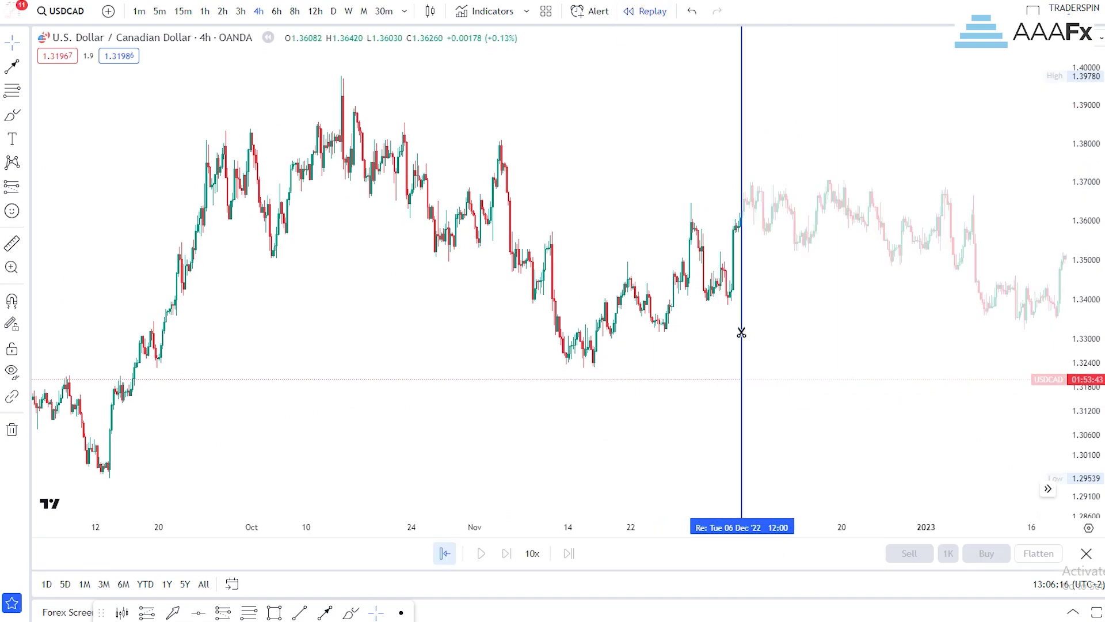
{"action": "left_click", "coordinate": [706, 316]}
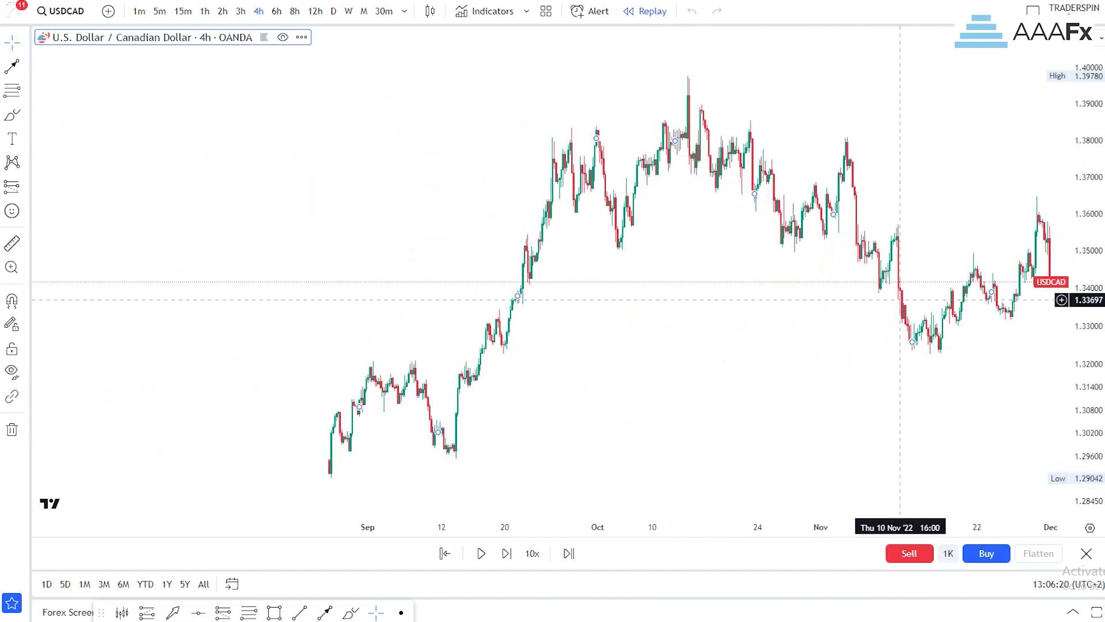
{"action": "scroll", "coordinate": [898, 311], "scroll_direction": "up", "scroll_amount": 5}
{"action": "left_click_drag", "start_coordinate": [927, 414], "coordinate": [702, 381]}
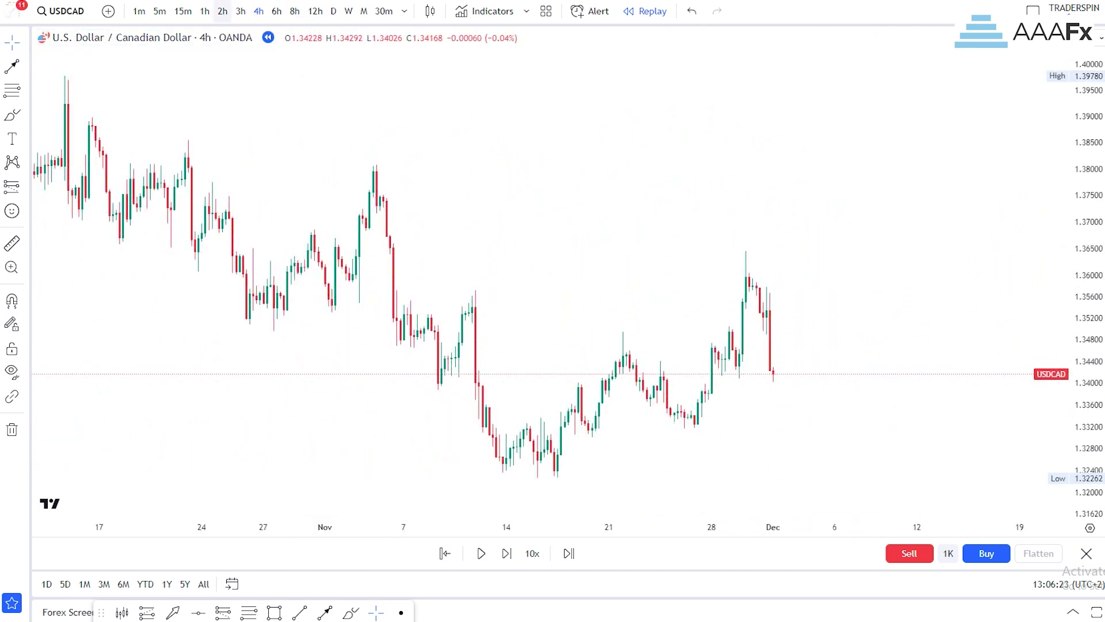
{"action": "scroll", "coordinate": [1062, 305], "scroll_direction": "up", "scroll_amount": 2}
{"action": "left_click_drag", "start_coordinate": [1086, 306], "coordinate": [1085, 278]}
{"action": "left_click_drag", "start_coordinate": [910, 419], "coordinate": [908, 279]}
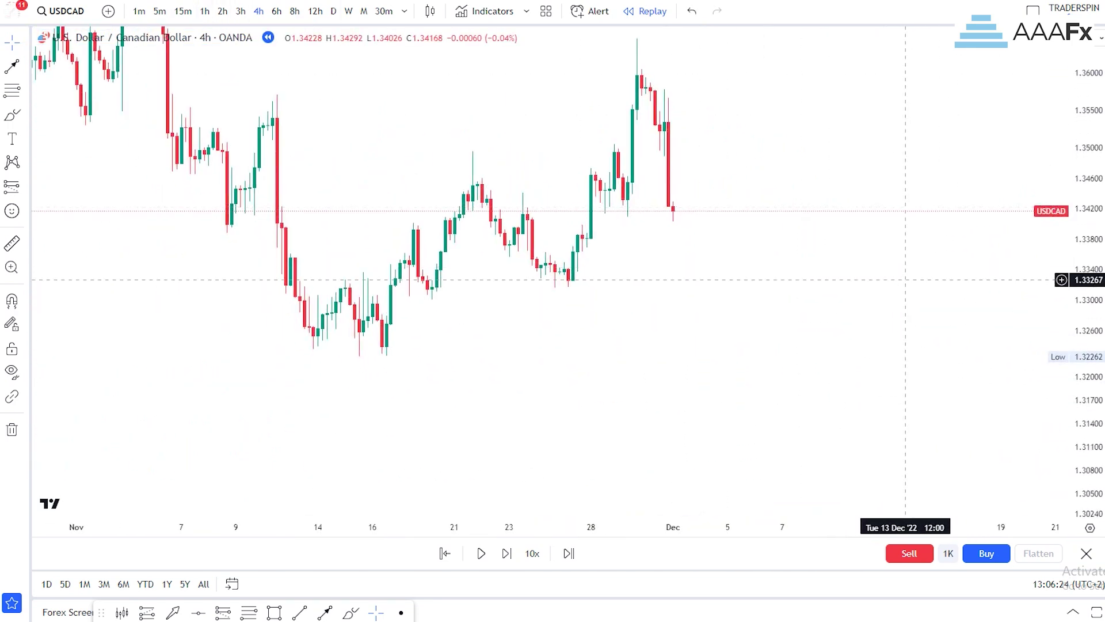
{"action": "scroll", "coordinate": [600, 375], "scroll_direction": "down", "scroll_amount": 3}
{"action": "left_click_drag", "start_coordinate": [1084, 85], "coordinate": [1083, 153]}
{"action": "left_click_drag", "start_coordinate": [911, 174], "coordinate": [888, 219]}
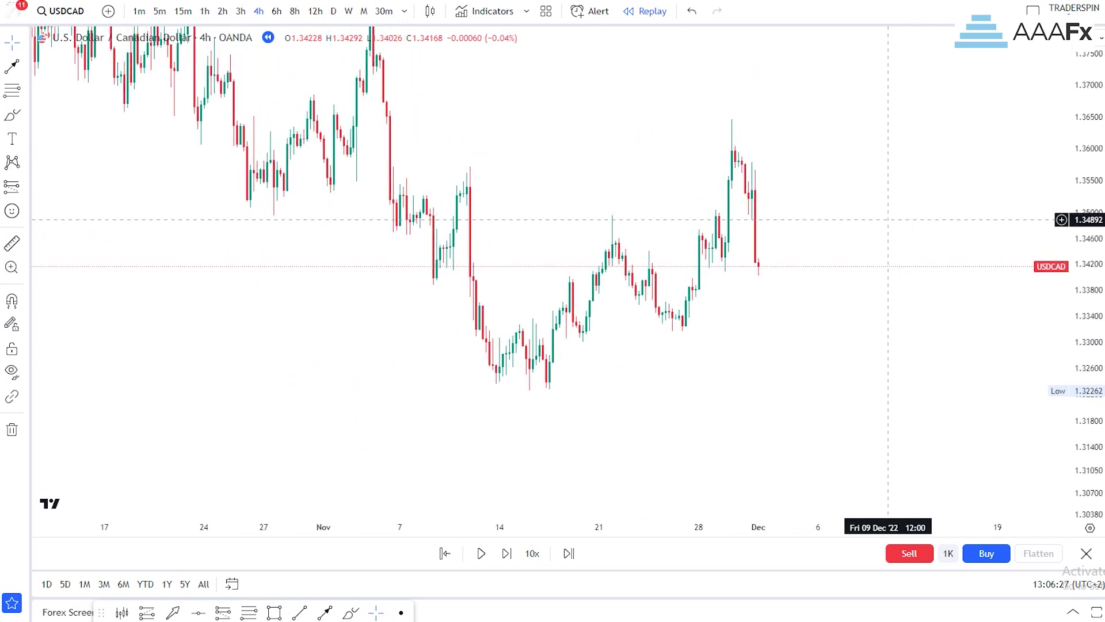
{"action": "left_click_drag", "start_coordinate": [507, 373], "coordinate": [558, 378]}
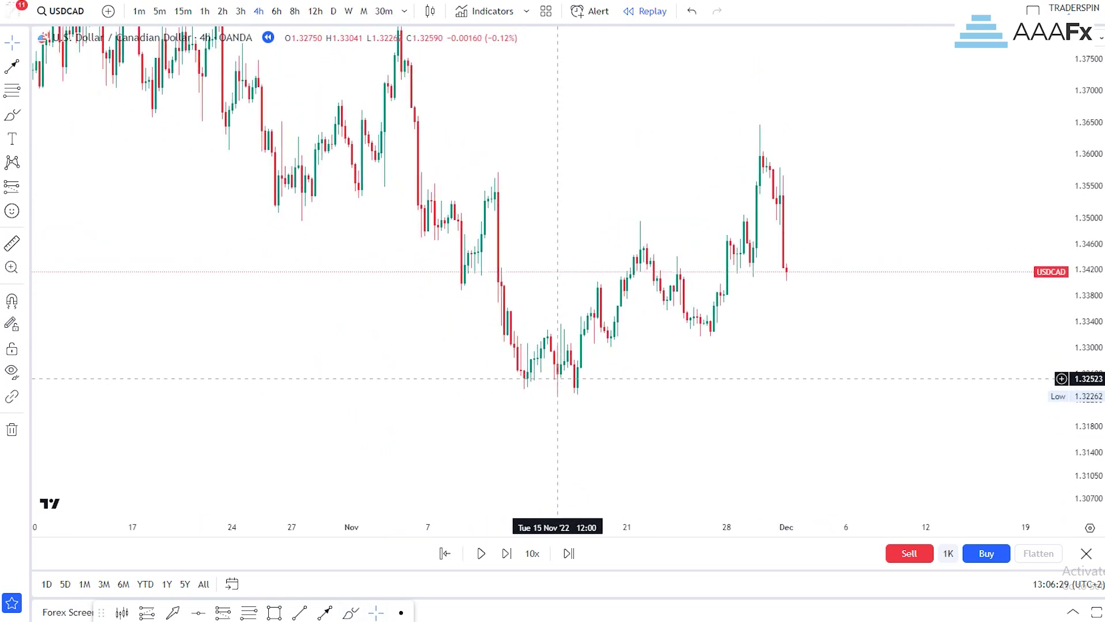
Step: Circle the two November swing lows and the two swing highs that follow them with the brush
{"action": "left_click", "coordinate": [350, 612]}
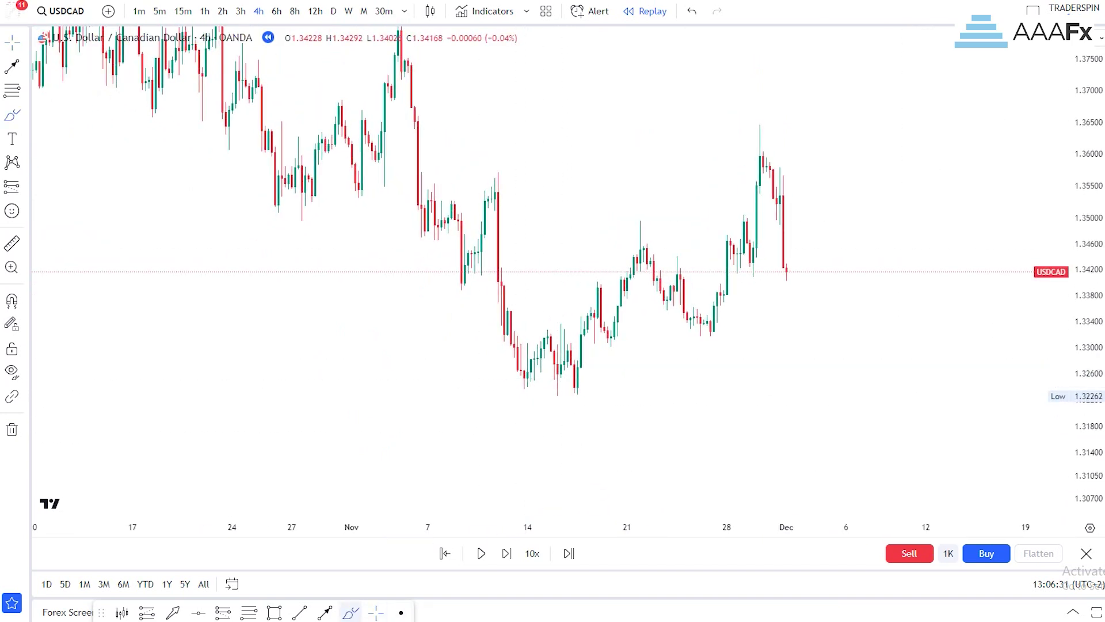
{"action": "left_click_drag", "start_coordinate": [587, 382], "coordinate": [577, 385]}
{"action": "mouse_move", "coordinate": [648, 197]}
{"action": "left_mouse_down"}
{"action": "mouse_move", "coordinate": [615, 224]}
{"action": "mouse_move", "coordinate": [652, 204]}
{"action": "left_mouse_up"}
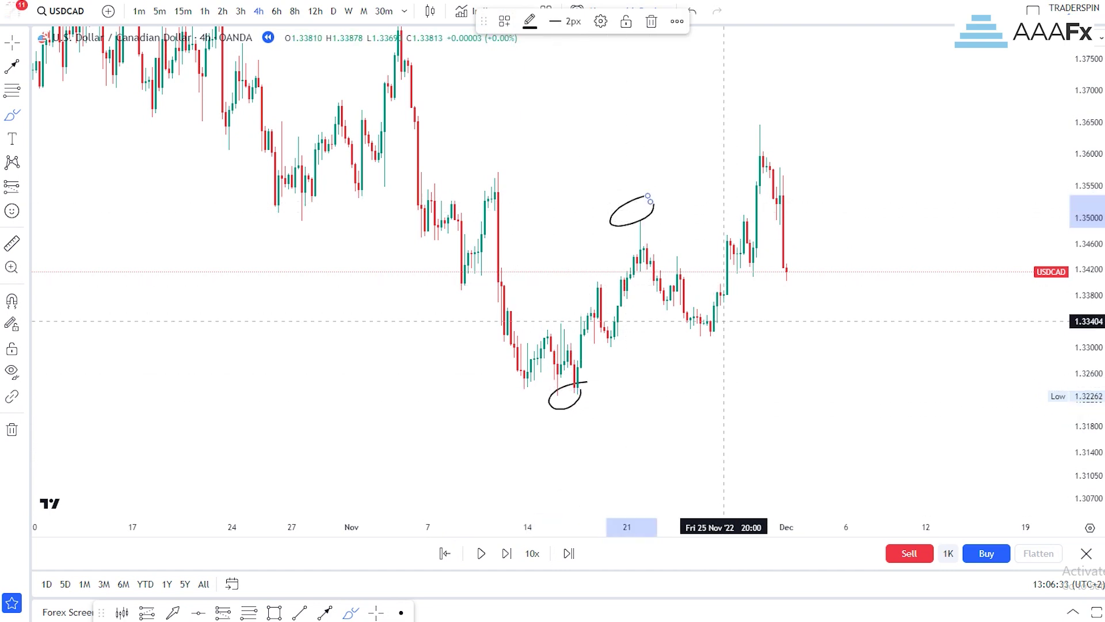
{"action": "left_click_drag", "start_coordinate": [713, 318], "coordinate": [714, 315]}
{"action": "left_click_drag", "start_coordinate": [764, 117], "coordinate": [800, 102]}
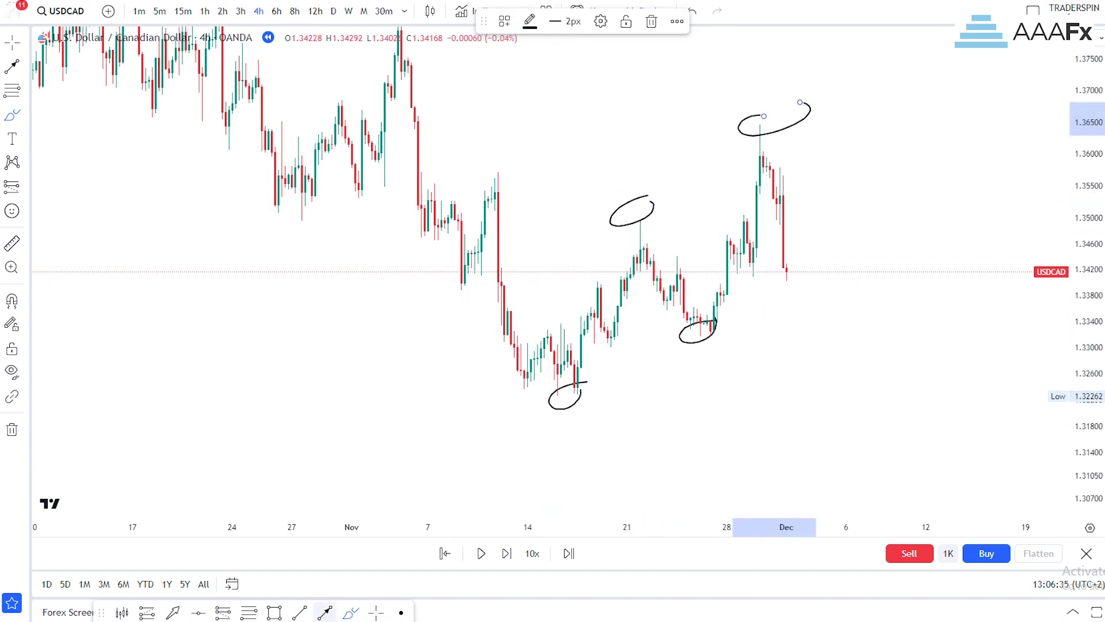
Step: Brush possible price paths around and beyond the latest candle, and remove all drawings from the chart
{"action": "mouse_move", "coordinate": [777, 256]}
{"action": "left_mouse_down"}
{"action": "mouse_move", "coordinate": [795, 286]}
{"action": "mouse_move", "coordinate": [819, 231]}
{"action": "left_mouse_up"}
{"action": "mouse_move", "coordinate": [830, 341]}
{"action": "left_mouse_down"}
{"action": "mouse_move", "coordinate": [810, 306]}
{"action": "mouse_move", "coordinate": [830, 298]}
{"action": "left_mouse_up"}
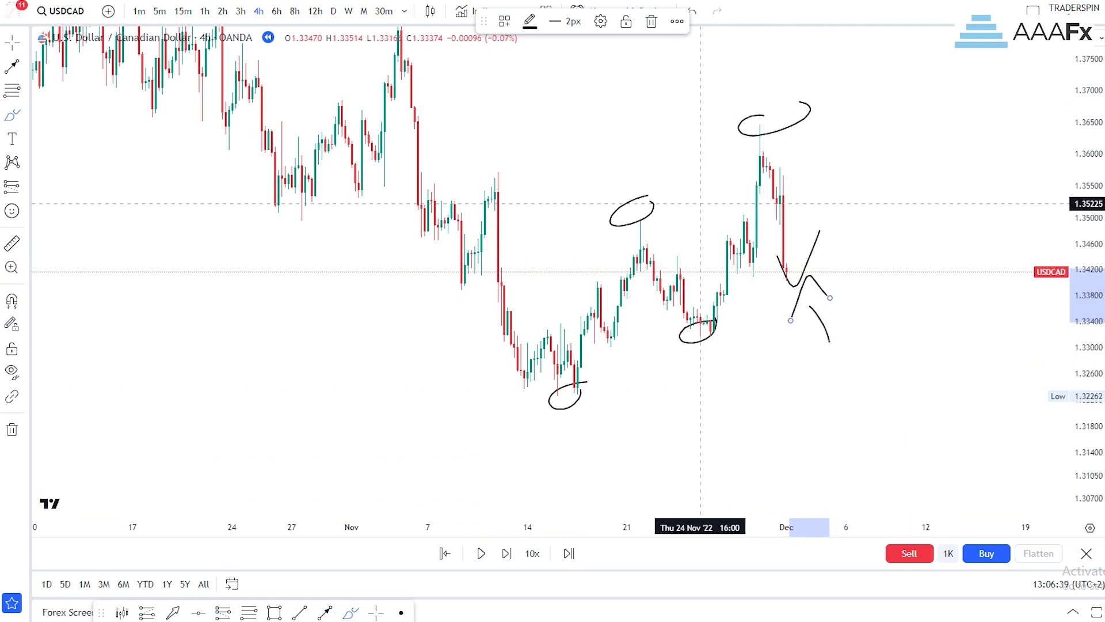
{"action": "left_click", "coordinate": [12, 429]}
{"action": "left_click", "coordinate": [69, 425]}
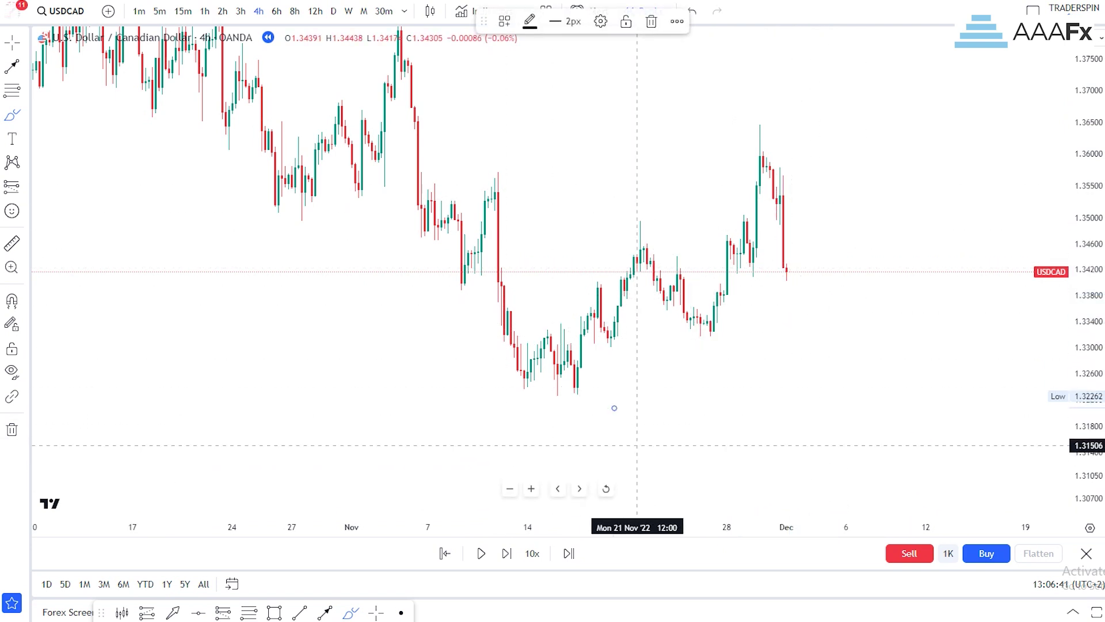
{"action": "scroll", "coordinate": [652, 445], "scroll_direction": "up", "scroll_amount": 1}
{"action": "left_click_drag", "start_coordinate": [536, 311], "coordinate": [623, 355]}
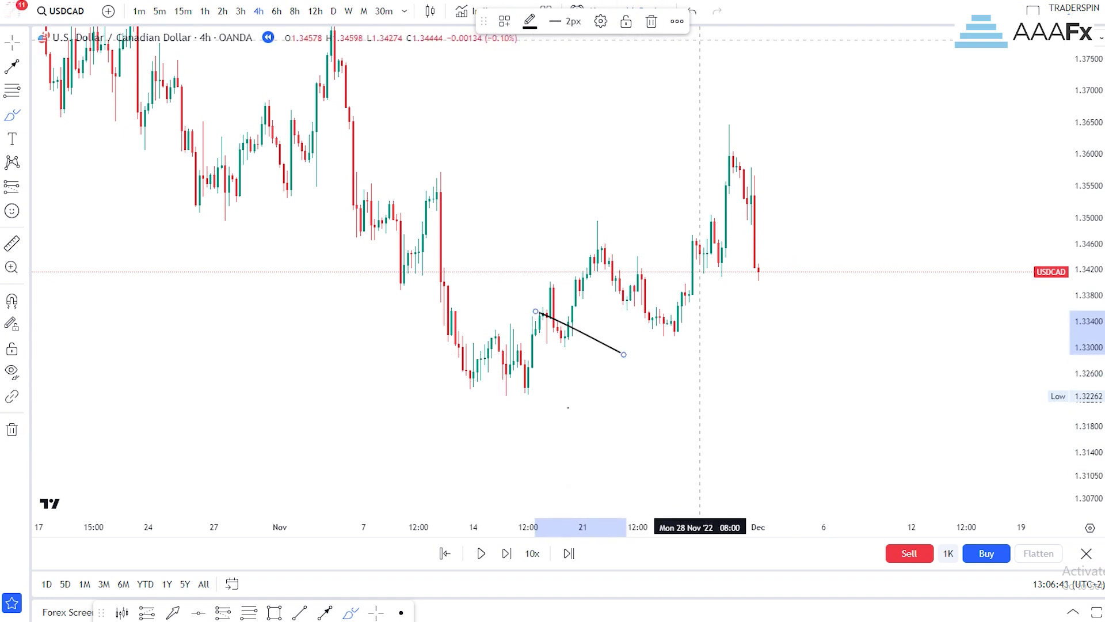
{"action": "left_click", "coordinate": [651, 22]}
{"action": "left_click", "coordinate": [780, 252]}
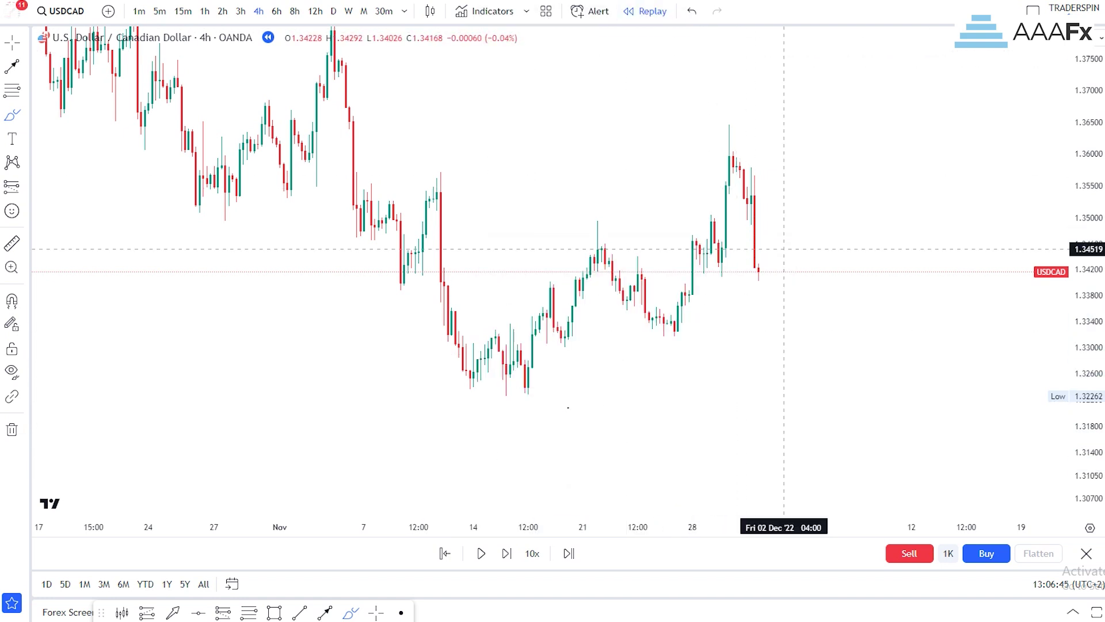
Step: Draw a thin horizontal rectangle from the late-November swing high to just beyond the latest candle
{"action": "left_click", "coordinate": [274, 612]}
{"action": "left_click_drag", "start_coordinate": [562, 229], "coordinate": [828, 237]}
Step: Sketch a falling zigzag in empty chart space and mark the retest of its second low with a rectangle and an arrow
{"action": "left_click_drag", "start_coordinate": [568, 408], "coordinate": [213, 143]}
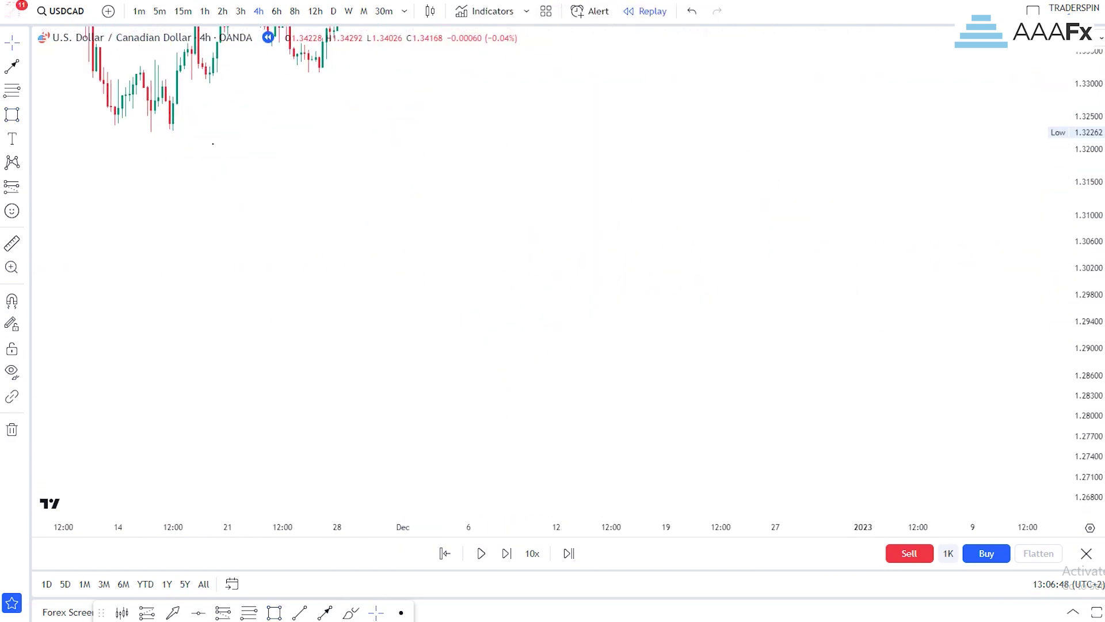
{"action": "mouse_move", "coordinate": [447, 167]}
{"action": "left_mouse_down"}
{"action": "mouse_move", "coordinate": [638, 225]}
{"action": "mouse_move", "coordinate": [659, 265]}
{"action": "mouse_move", "coordinate": [684, 376]}
{"action": "mouse_move", "coordinate": [755, 296]}
{"action": "mouse_move", "coordinate": [802, 398]}
{"action": "mouse_move", "coordinate": [856, 357]}
{"action": "mouse_move", "coordinate": [893, 434]}
{"action": "left_mouse_up"}
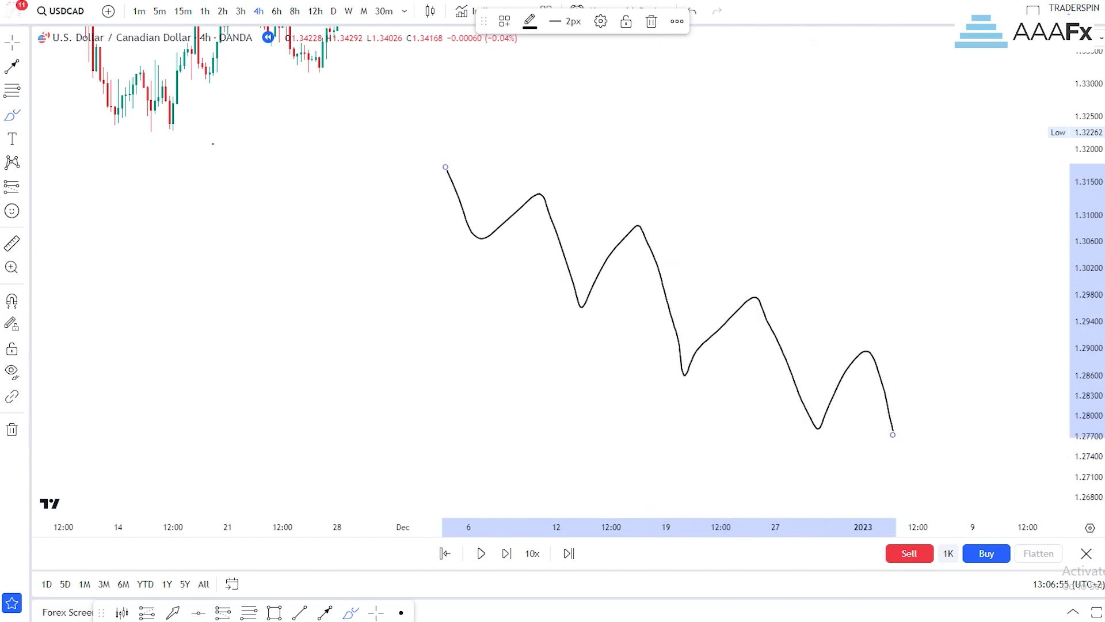
{"action": "key", "text": "alt+shift+r"}
{"action": "left_click_drag", "start_coordinate": [535, 295], "coordinate": [819, 314]}
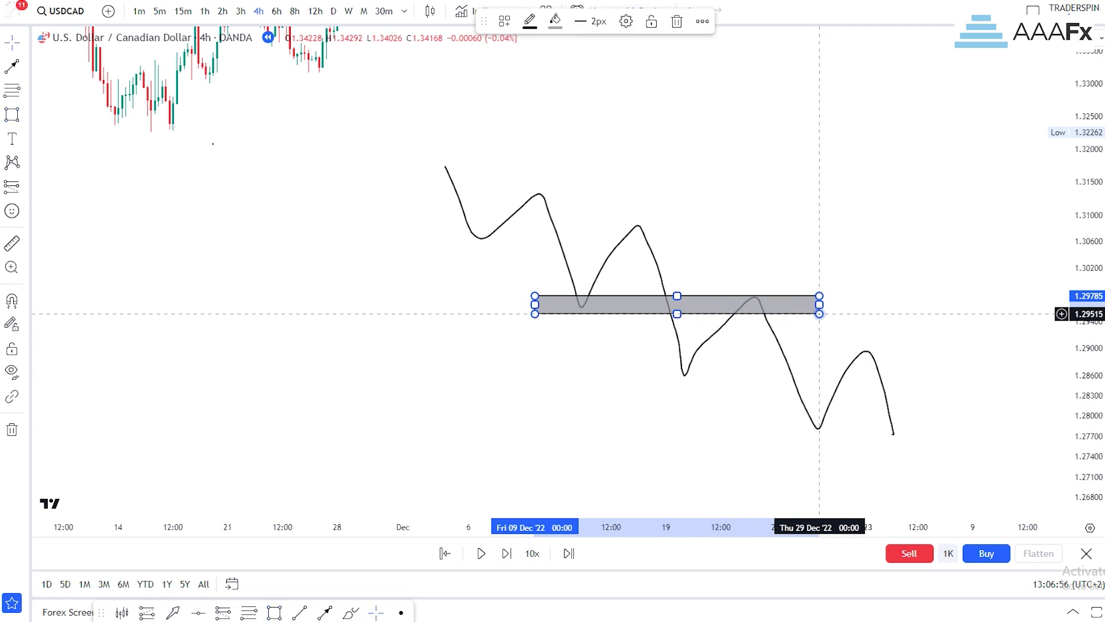
{"action": "left_click", "coordinate": [325, 613]}
{"action": "left_click_drag", "start_coordinate": [783, 254], "coordinate": [764, 270]}
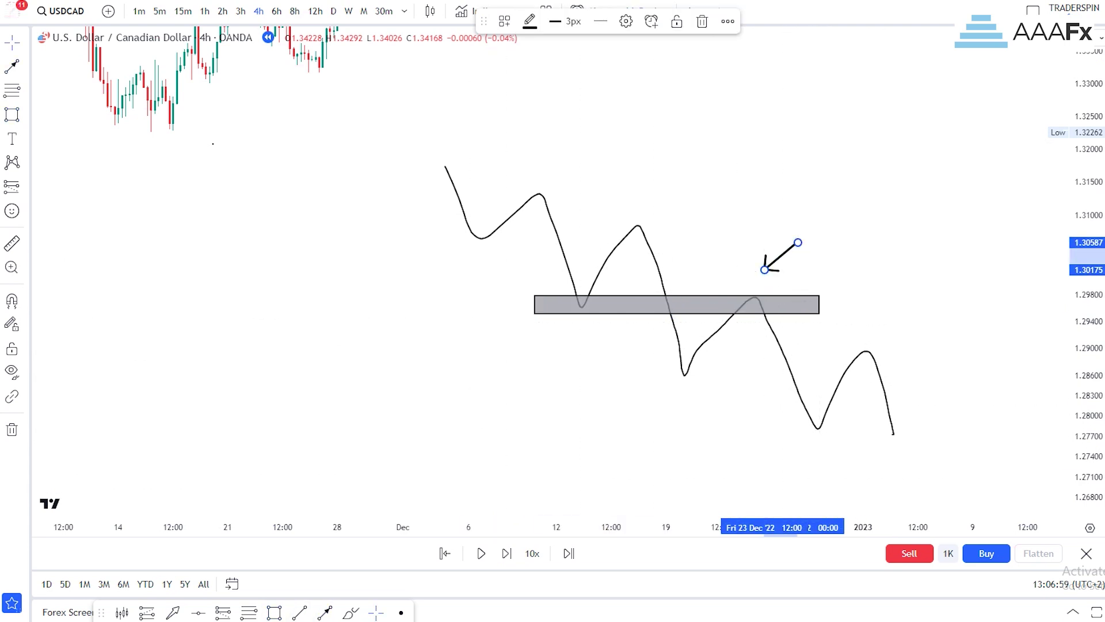
Step: Mark the retest of the zigzag's third low with another horizontal rectangle and an arrow pointing at it
{"action": "left_click", "coordinate": [274, 612]}
{"action": "left_click_drag", "start_coordinate": [644, 356], "coordinate": [951, 369]}
{"action": "left_click", "coordinate": [498, 416]}
{"action": "left_click", "coordinate": [325, 612]}
{"action": "left_click_drag", "start_coordinate": [915, 282], "coordinate": [882, 332]}
Step: Draw a thin horizontal rectangle at about 1.349, from the 22 November swing high to just past the latest candle
{"action": "scroll", "coordinate": [303, 358], "scroll_direction": "down", "scroll_amount": 7}
{"action": "left_click_drag", "start_coordinate": [612, 243], "coordinate": [618, 306]}
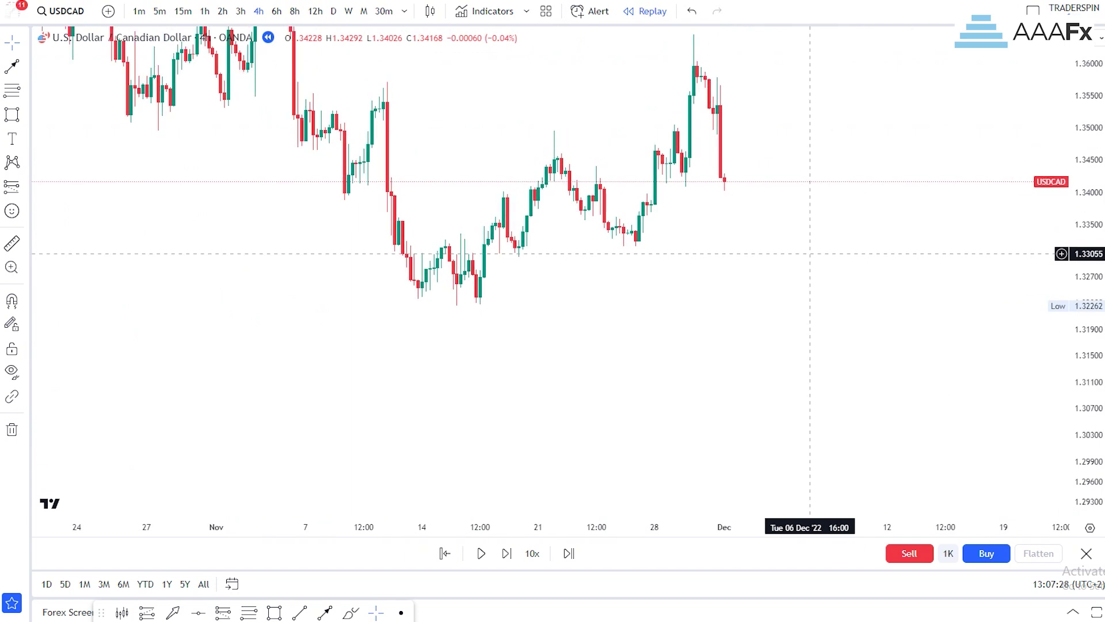
{"action": "scroll", "coordinate": [748, 246], "scroll_direction": "up", "scroll_amount": 3}
{"action": "left_click_drag", "start_coordinate": [747, 246], "coordinate": [784, 292]}
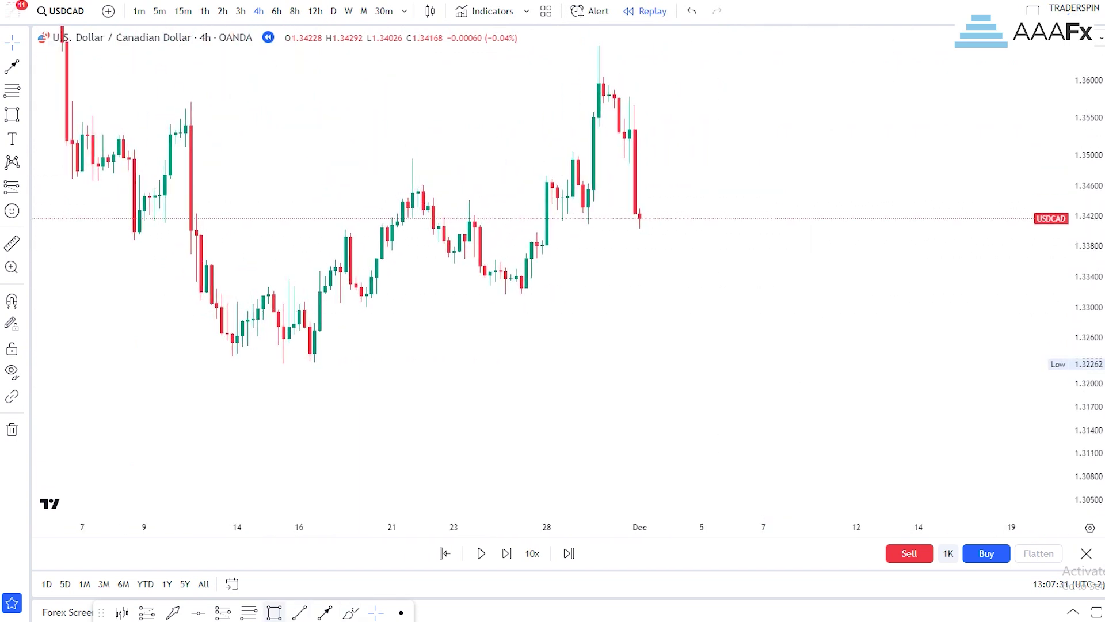
{"action": "left_click", "coordinate": [274, 611]}
{"action": "left_click_drag", "start_coordinate": [367, 162], "coordinate": [707, 165]}
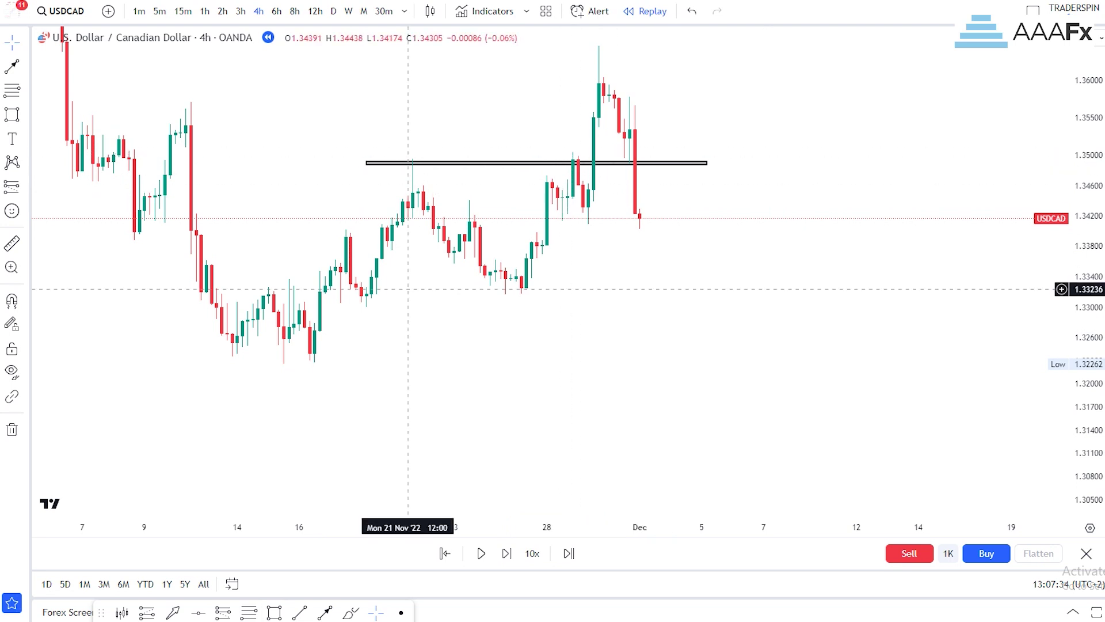
Step: Draw a rising trend line from the 16 November low at about 1.3227 through the late-November low to 14 December
{"action": "left_click", "coordinate": [299, 612]}
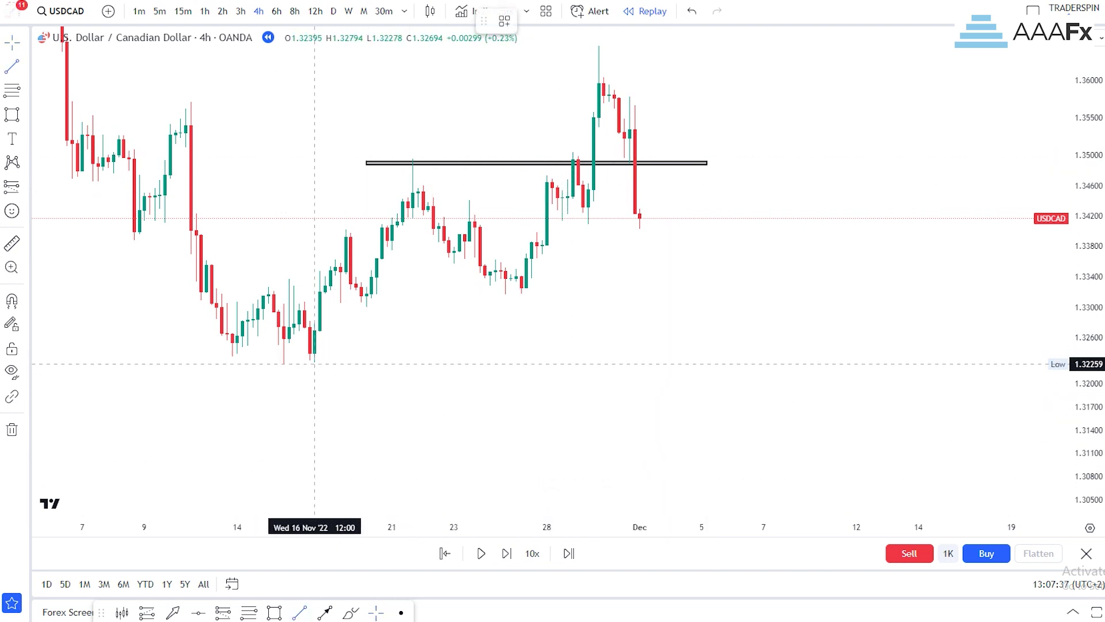
{"action": "left_click", "coordinate": [310, 363]}
{"action": "left_click", "coordinate": [928, 167]}
Step: Delete the horizontal rectangle at about 1.349 and shift the trend line's start point slightly earlier
{"action": "left_click", "coordinate": [702, 163]}
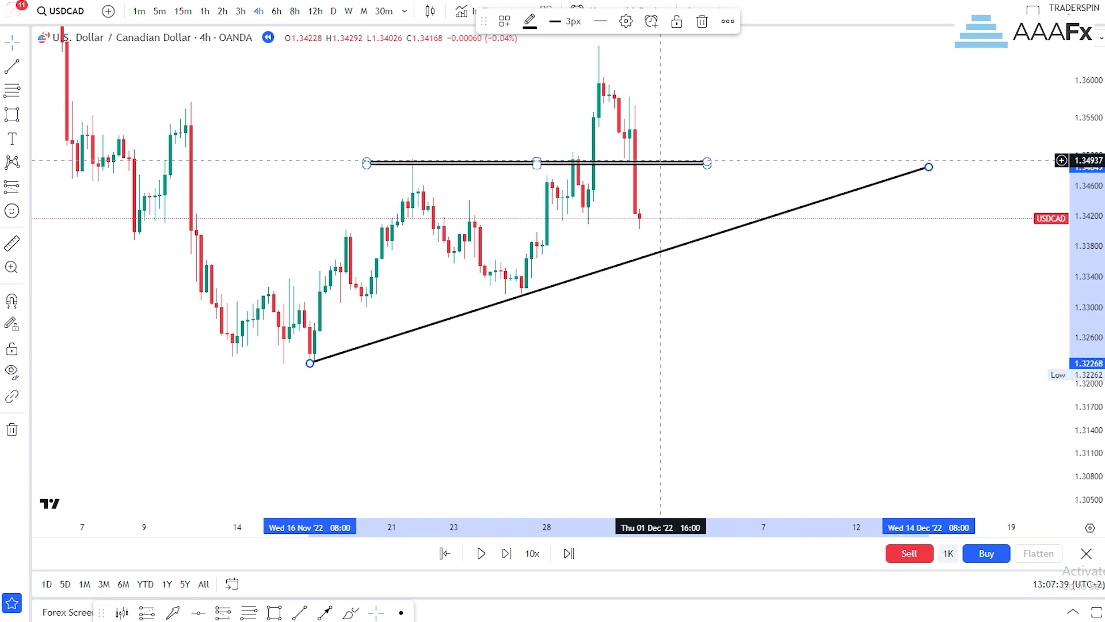
{"action": "left_click", "coordinate": [677, 21]}
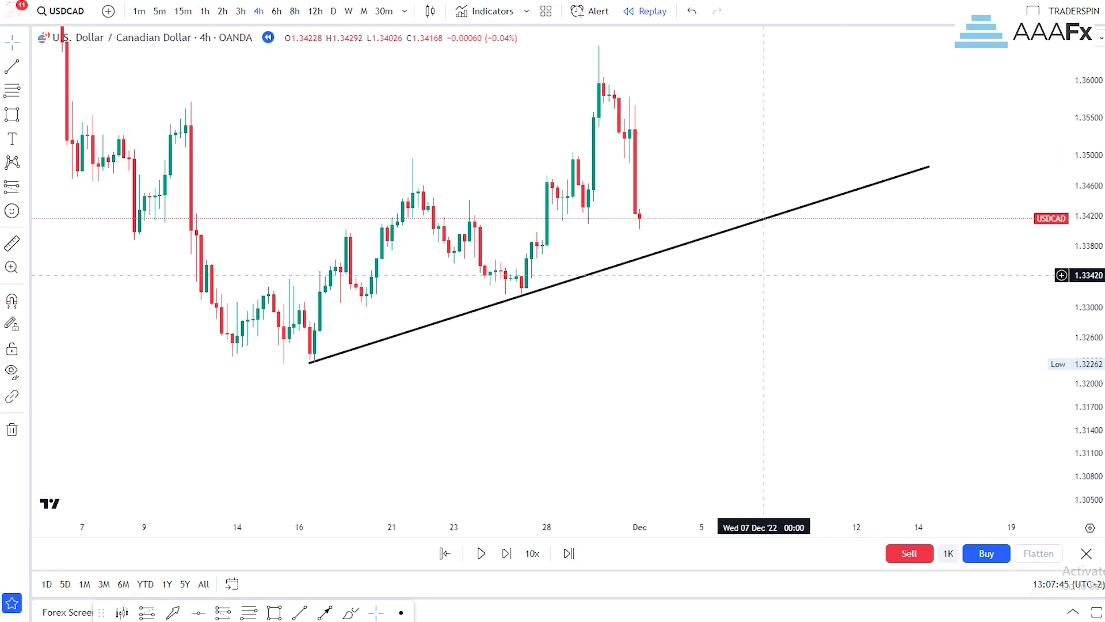
{"action": "scroll", "coordinate": [886, 321], "scroll_direction": "down", "scroll_amount": 4}
{"action": "scroll", "coordinate": [906, 355], "scroll_direction": "up", "scroll_amount": 4}
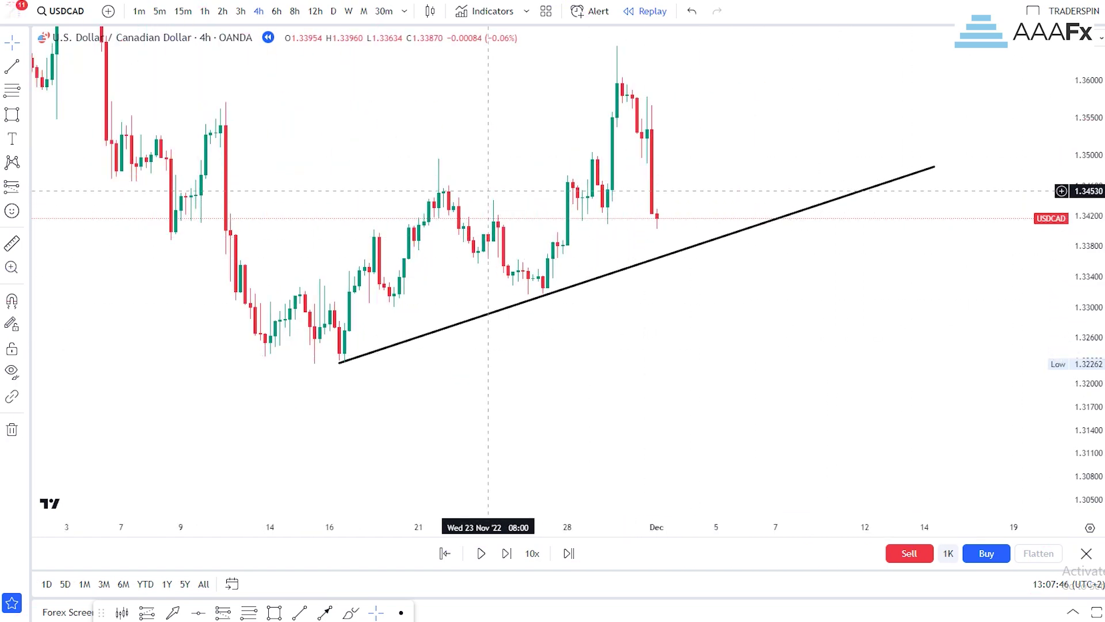
{"action": "left_click_drag", "start_coordinate": [339, 363], "coordinate": [334, 363]}
Step: Point an arrow from below at the trend line around 2 December 2022, and delete it
{"action": "left_click", "coordinate": [324, 612]}
{"action": "left_click", "coordinate": [772, 348]}
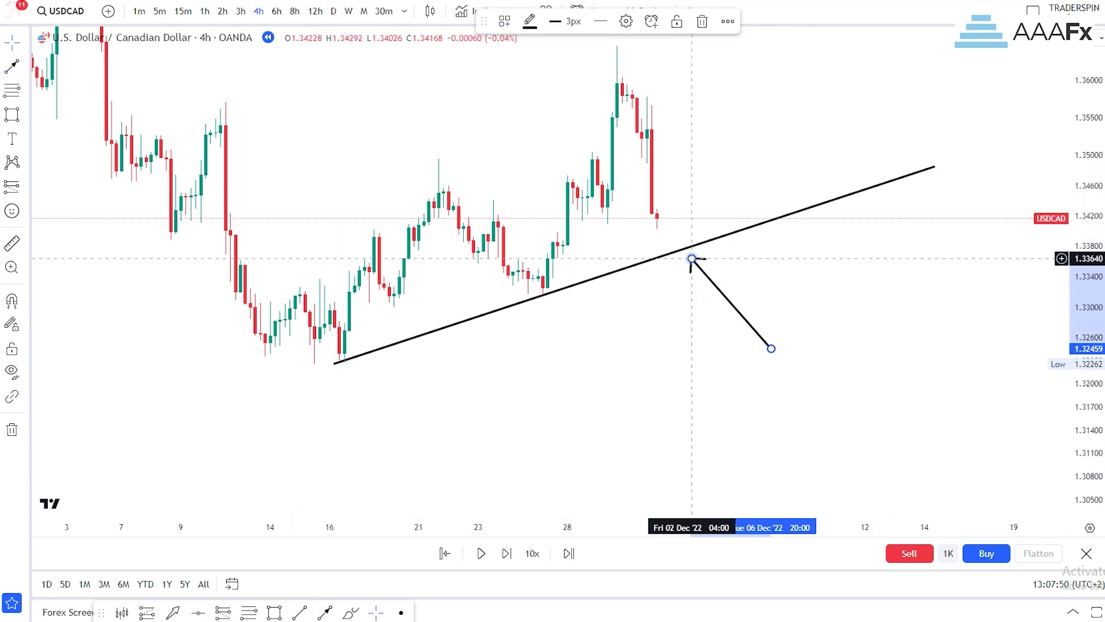
{"action": "left_click", "coordinate": [691, 259]}
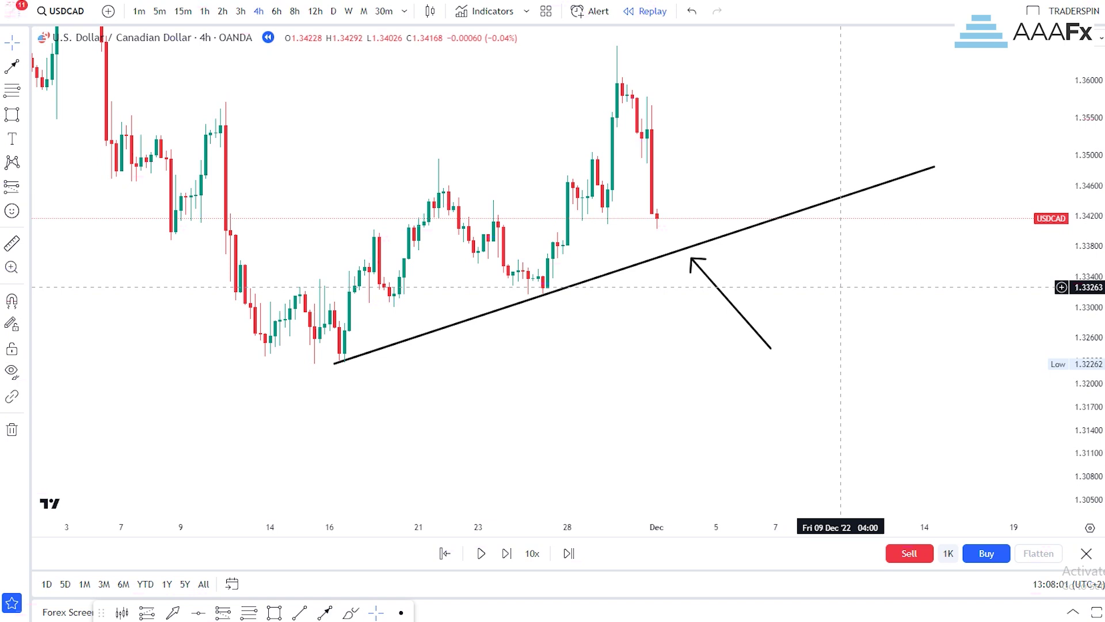
{"action": "mouse_move", "coordinate": [713, 281]}
{"action": "left_mouse_down"}
{"action": "mouse_move", "coordinate": [701, 268]}
{"action": "mouse_move", "coordinate": [710, 273]}
{"action": "left_mouse_up"}
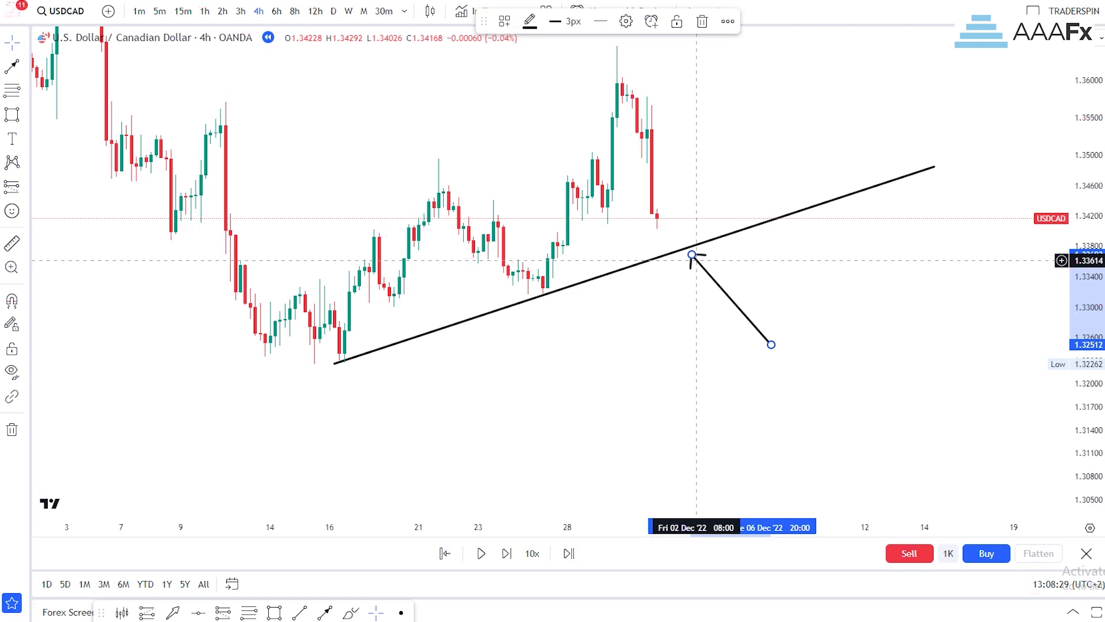
{"action": "left_click", "coordinate": [702, 21]}
Step: Play the bar replay forward to about 6 December 2022 and pause it
{"action": "left_click_drag", "start_coordinate": [672, 369], "coordinate": [618, 369]}
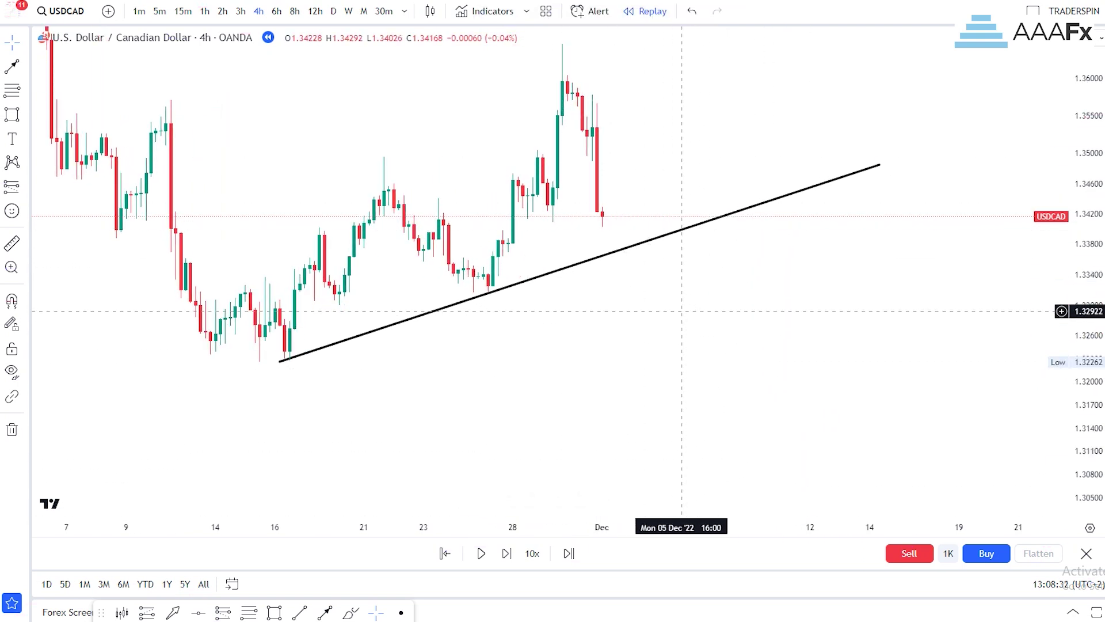
{"action": "left_click_drag", "start_coordinate": [683, 311], "coordinate": [716, 314]}
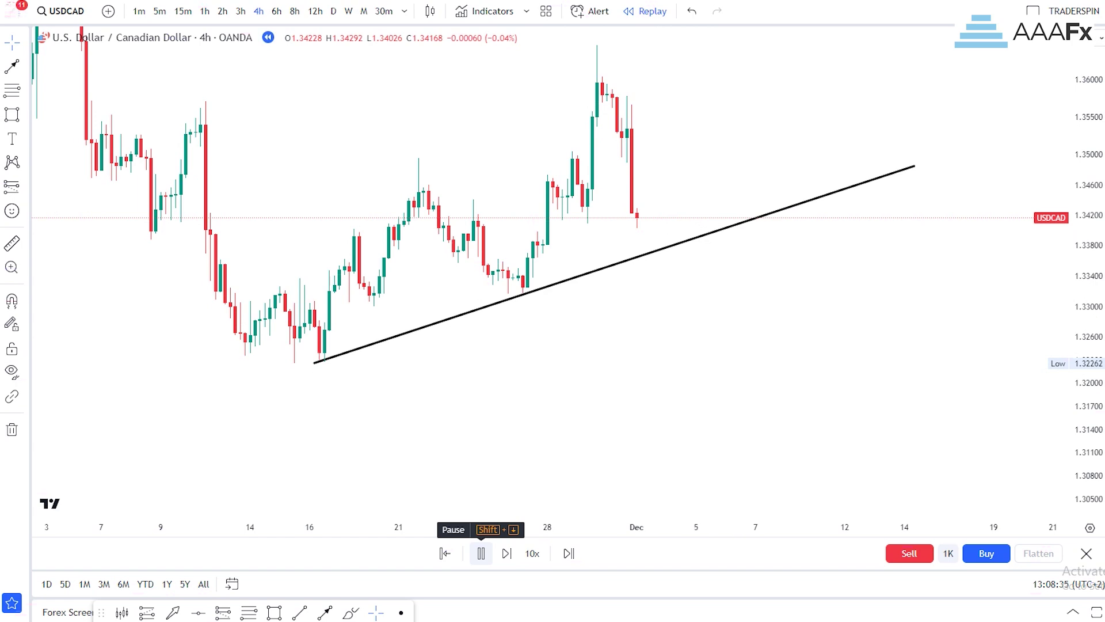
{"action": "left_click", "coordinate": [481, 553]}
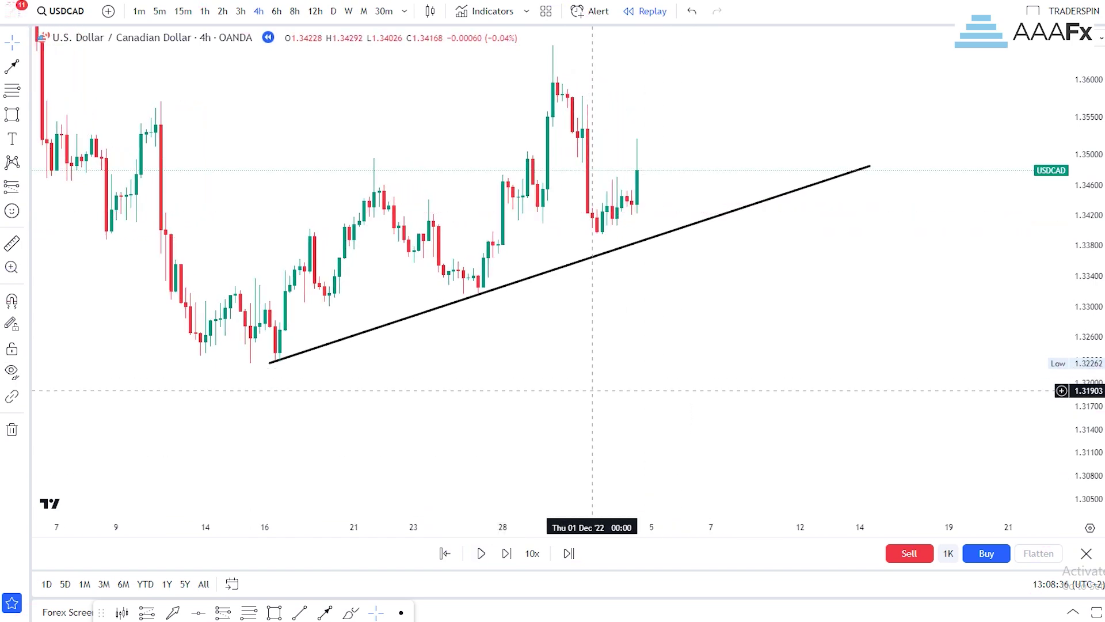
{"action": "left_click", "coordinate": [481, 553]}
Step: Add upward arrows beneath the trend line's touch points at the mid-November, late-November and 5 December lows
{"action": "scroll", "coordinate": [780, 352], "scroll_direction": "up", "scroll_amount": 4}
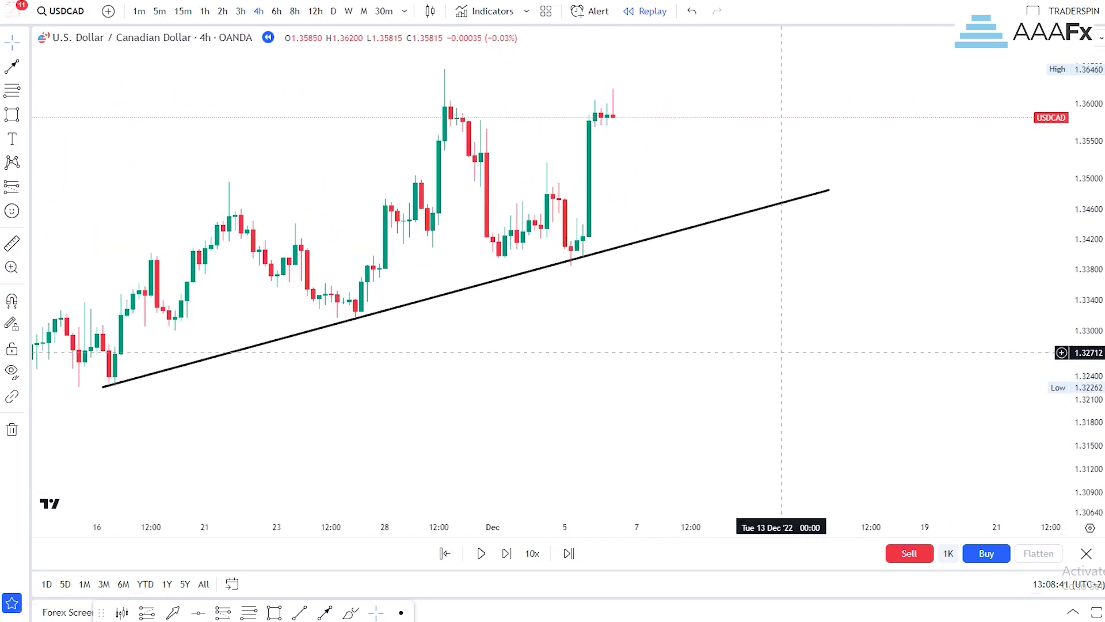
{"action": "left_click_drag", "start_coordinate": [665, 354], "coordinate": [913, 343]}
{"action": "scroll", "coordinate": [859, 363], "scroll_direction": "down", "scroll_amount": 2}
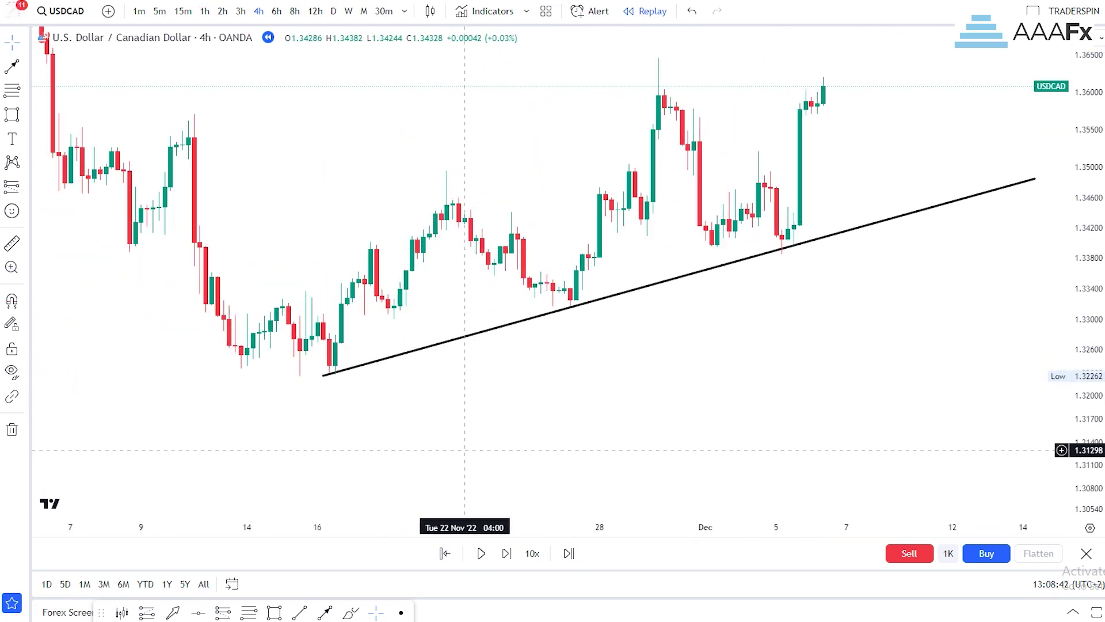
{"action": "left_click", "coordinate": [325, 613]}
{"action": "left_click", "coordinate": [347, 410]}
{"action": "left_click", "coordinate": [341, 378]}
{"action": "left_click", "coordinate": [324, 613]}
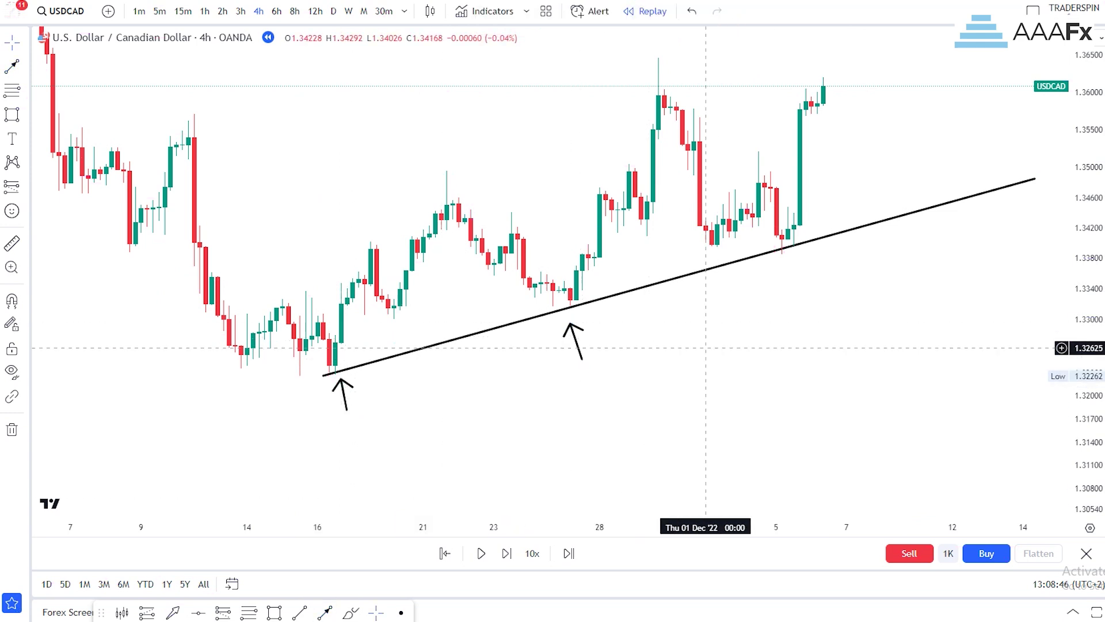
{"action": "left_click", "coordinate": [324, 613]}
{"action": "left_click", "coordinate": [811, 323]}
{"action": "left_click", "coordinate": [787, 277]}
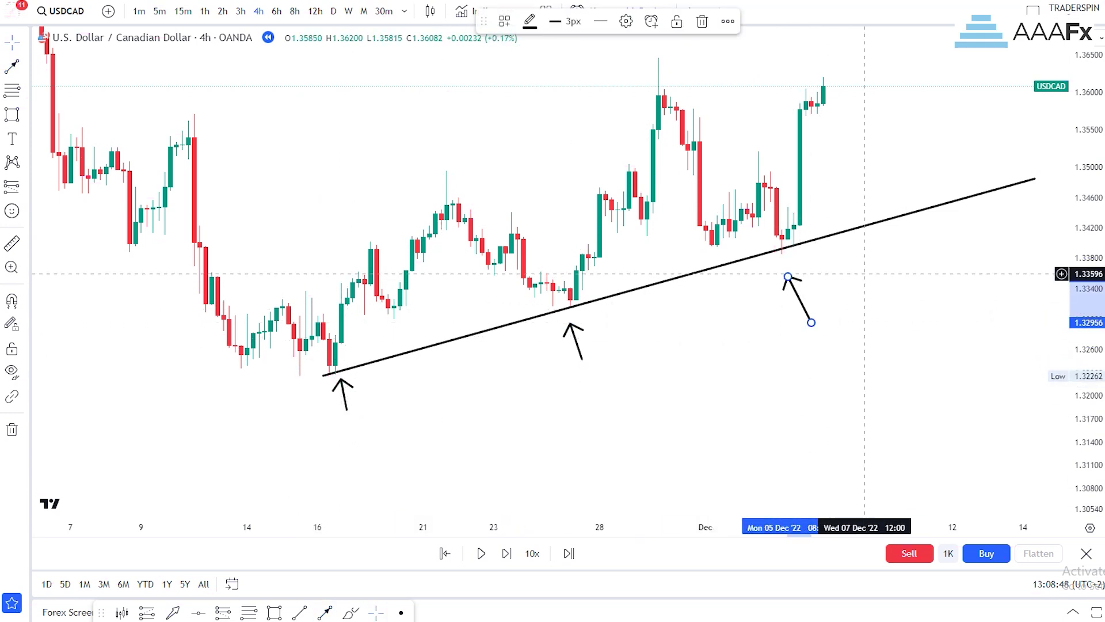
{"action": "left_click", "coordinate": [863, 274]}
{"action": "scroll", "coordinate": [875, 274], "scroll_direction": "up", "scroll_amount": 3}
{"action": "left_click_drag", "start_coordinate": [1087, 377], "coordinate": [1087, 247]}
{"action": "left_click_drag", "start_coordinate": [842, 252], "coordinate": [874, 321]}
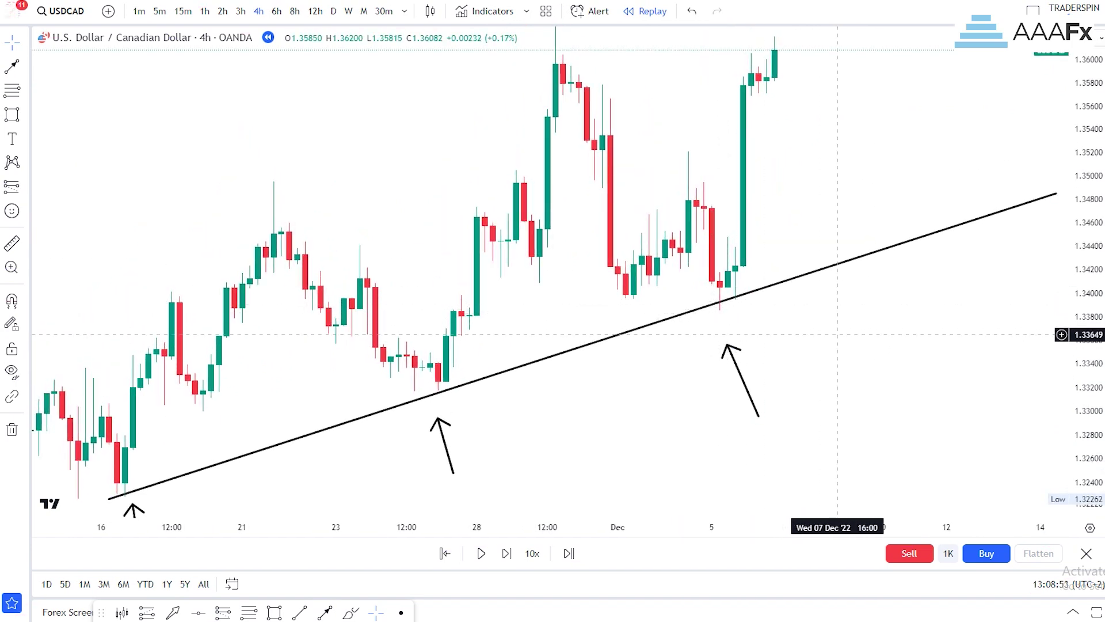
Step: Draw a thin horizontal rectangle at about 1.3395 under the early-December lows, from about 30 November to 7 December 2022
{"action": "scroll", "coordinate": [875, 354], "scroll_direction": "up", "scroll_amount": 1}
{"action": "left_click_drag", "start_coordinate": [1082, 353], "coordinate": [1082, 305]}
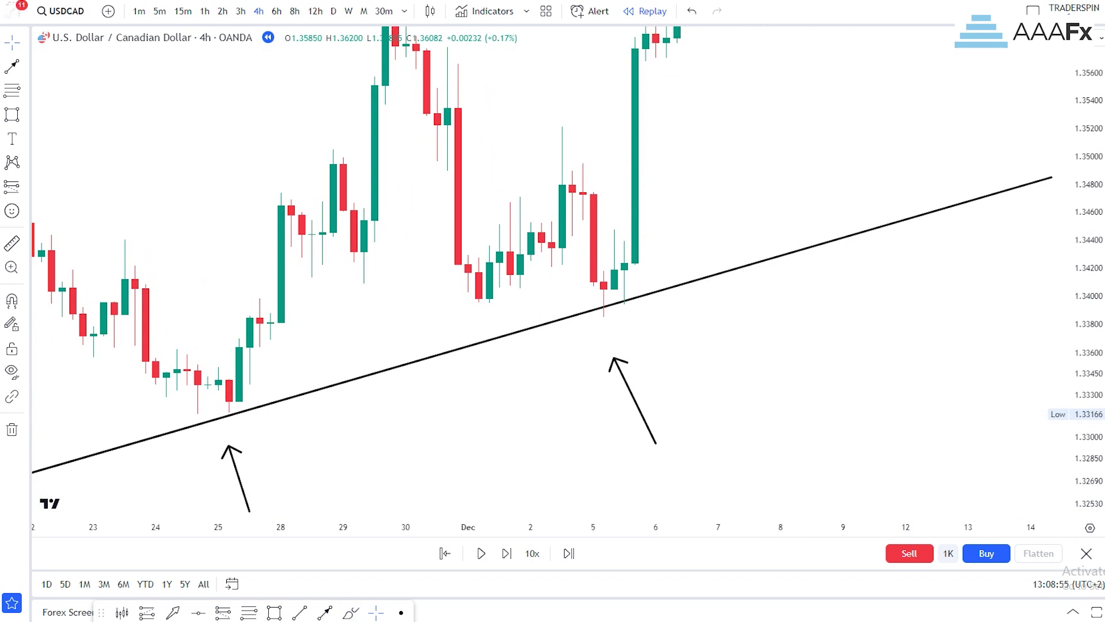
{"action": "left_click", "coordinate": [426, 297]}
{"action": "left_click", "coordinate": [719, 309]}
{"action": "left_click_drag", "start_coordinate": [727, 188], "coordinate": [755, 205]}
Step: Sketch a brush-drawn W over the early-December double bottom, and delete it together with the stray stroke below the trend line
{"action": "mouse_move", "coordinate": [485, 151]}
{"action": "left_mouse_down"}
{"action": "mouse_move", "coordinate": [506, 308]}
{"action": "mouse_move", "coordinate": [600, 206]}
{"action": "mouse_move", "coordinate": [650, 317]}
{"action": "mouse_move", "coordinate": [693, 128]}
{"action": "left_mouse_up"}
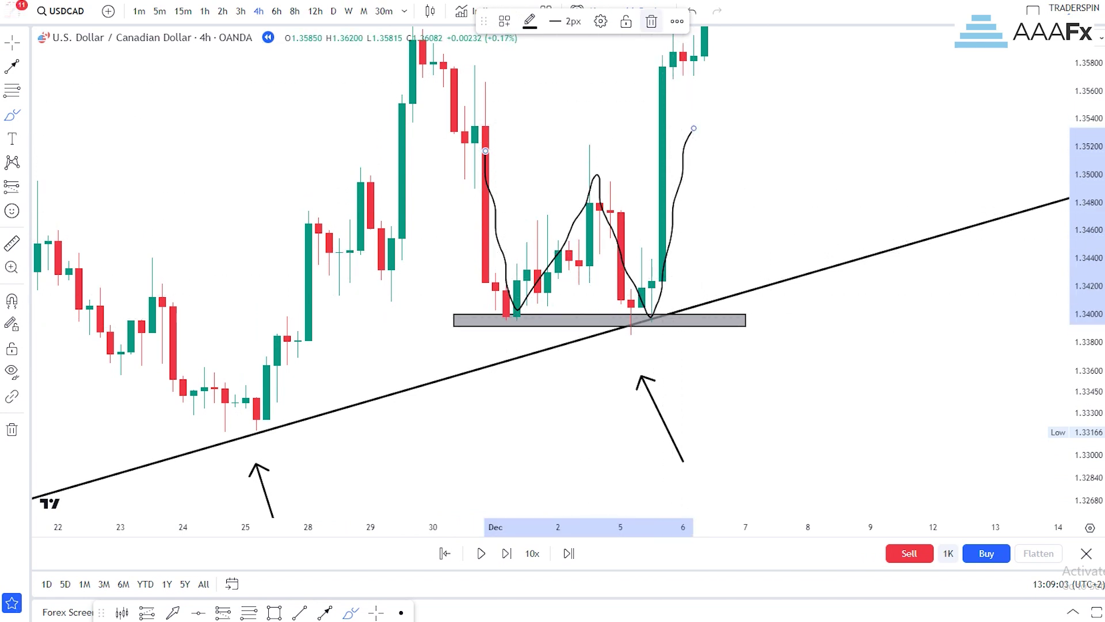
{"action": "key", "text": "Delete"}
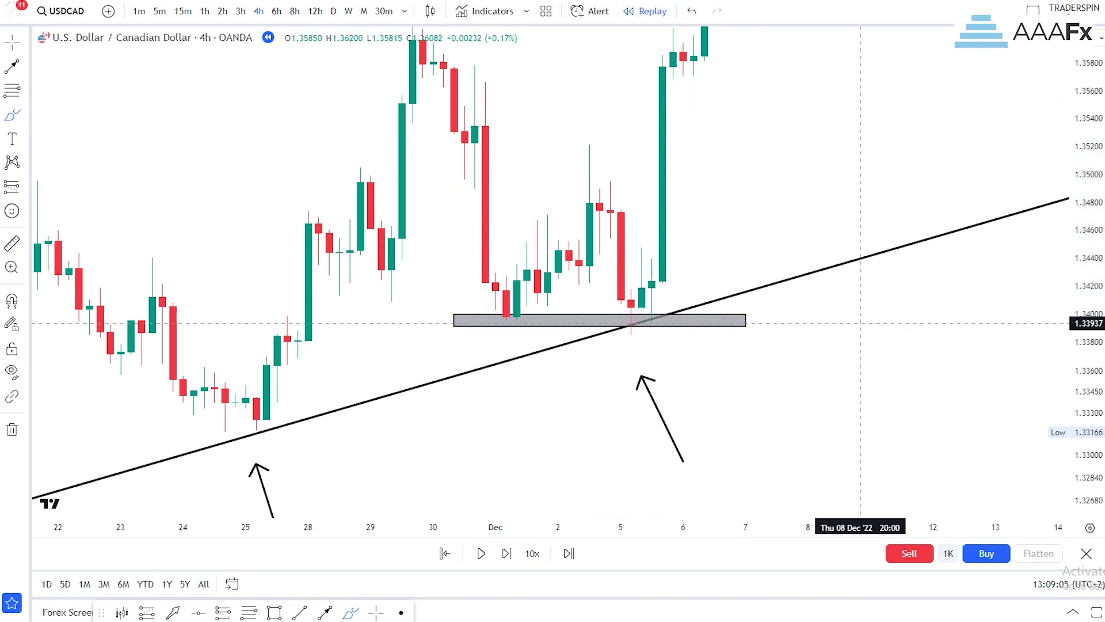
{"action": "scroll", "coordinate": [864, 316], "scroll_direction": "down", "scroll_amount": 4}
{"action": "left_click_drag", "start_coordinate": [974, 395], "coordinate": [851, 400]}
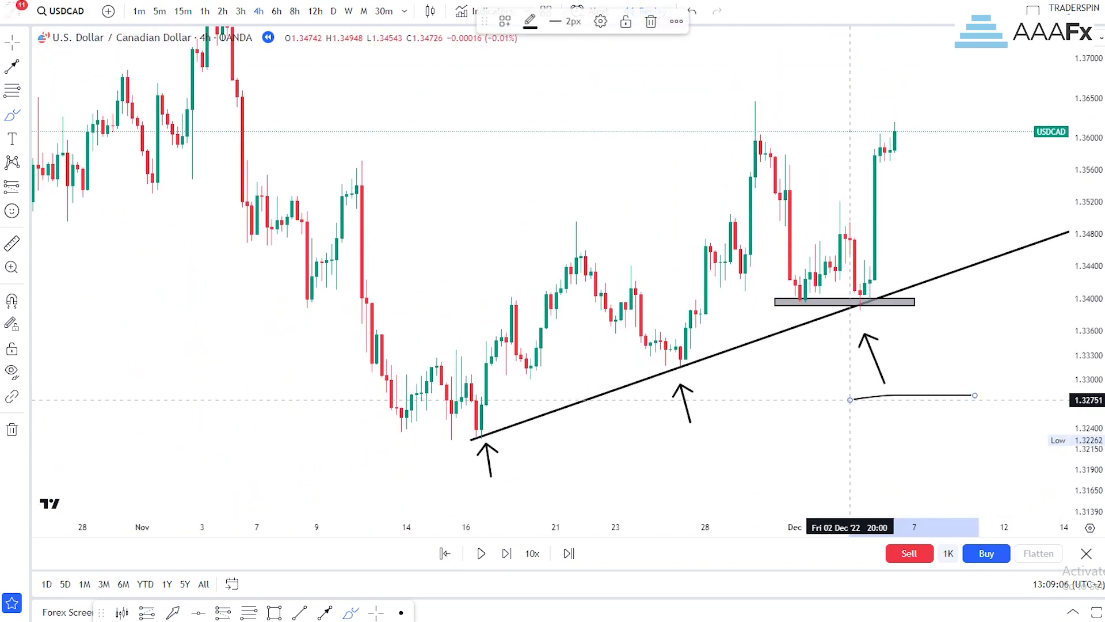
{"action": "key", "text": "Delete"}
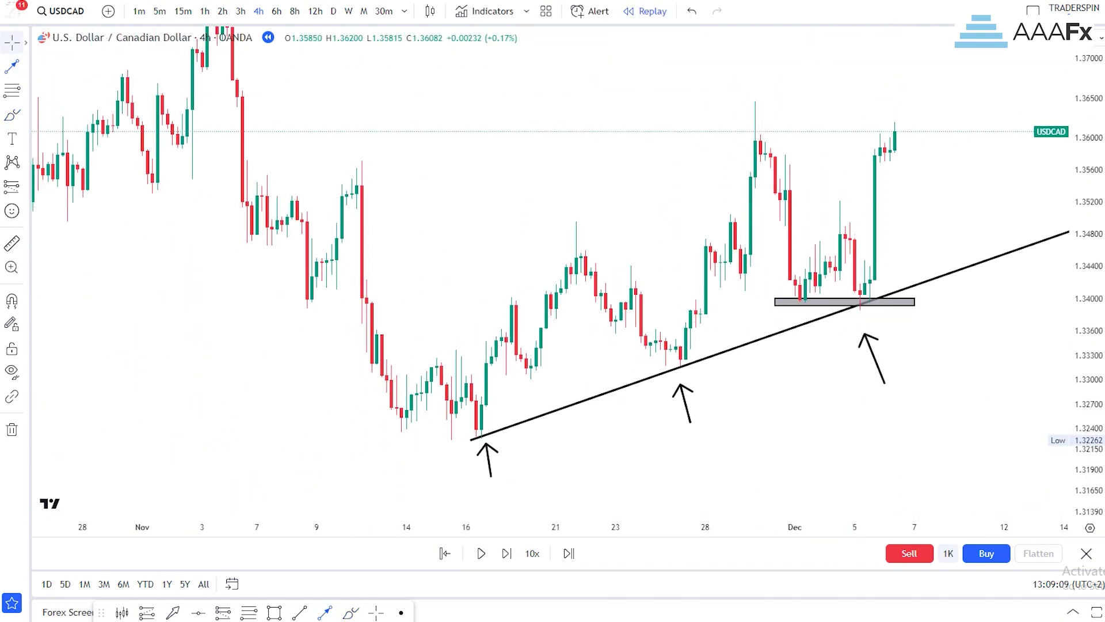
{"action": "left_click", "coordinate": [25, 42]}
{"action": "left_click_drag", "start_coordinate": [977, 264], "coordinate": [891, 241]}
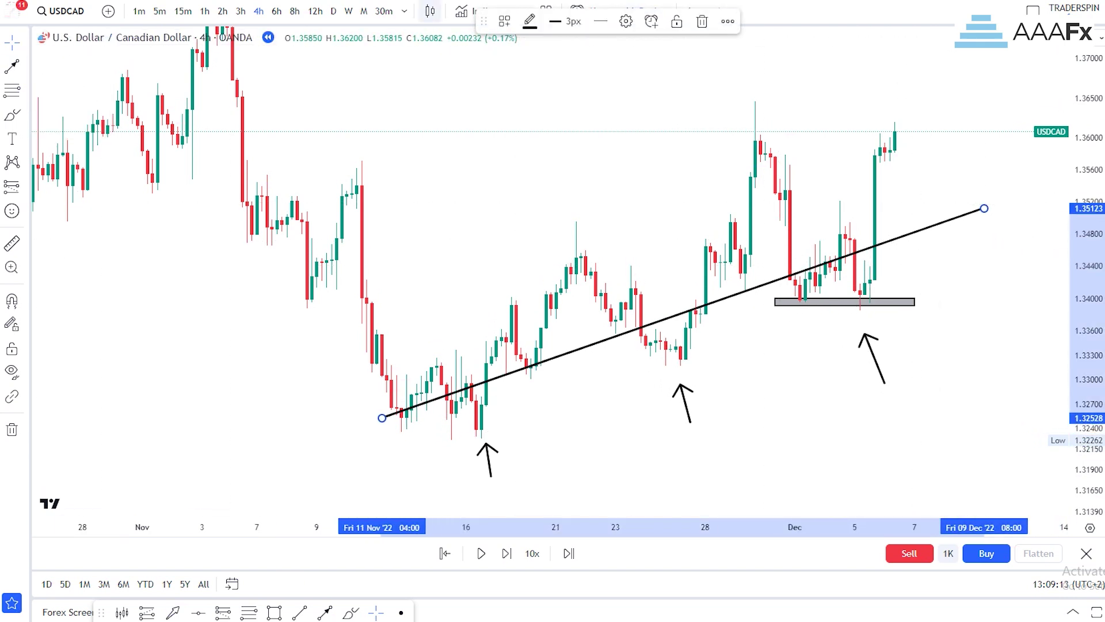
{"action": "left_click_drag", "start_coordinate": [484, 22], "coordinate": [466, 130]}
{"action": "left_click", "coordinate": [691, 11]}
{"action": "left_click_drag", "start_coordinate": [738, 113], "coordinate": [619, 101]}
Step: Add a second arrow from below pointing at the wick of the 5 December low
{"action": "left_click", "coordinate": [325, 612]}
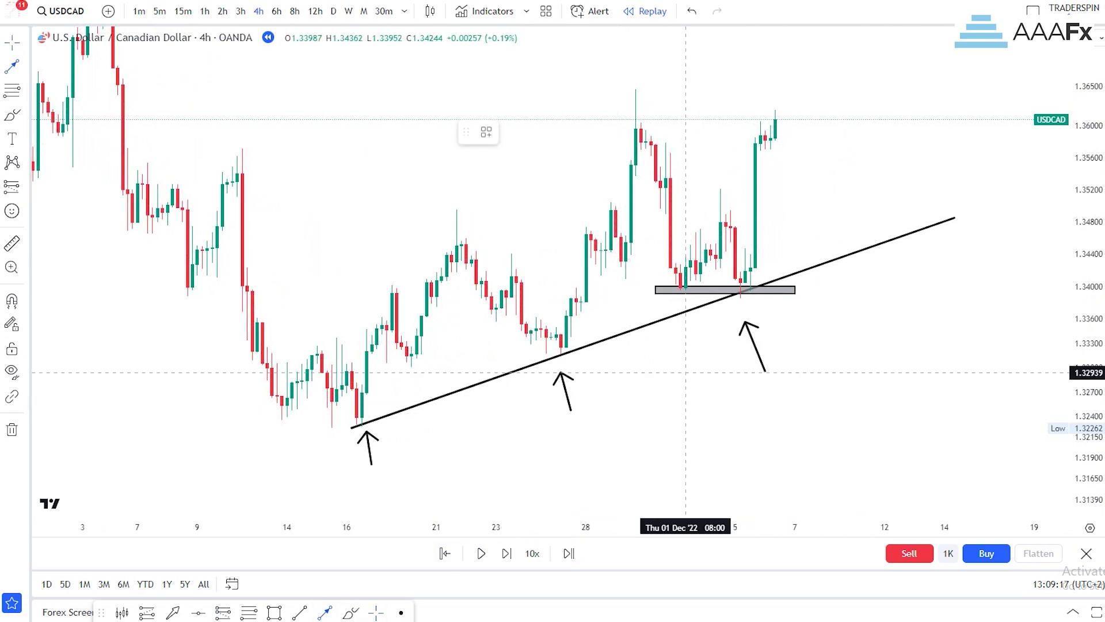
{"action": "left_click", "coordinate": [801, 332]}
{"action": "left_click", "coordinate": [745, 301]}
{"action": "left_click", "coordinate": [895, 316]}
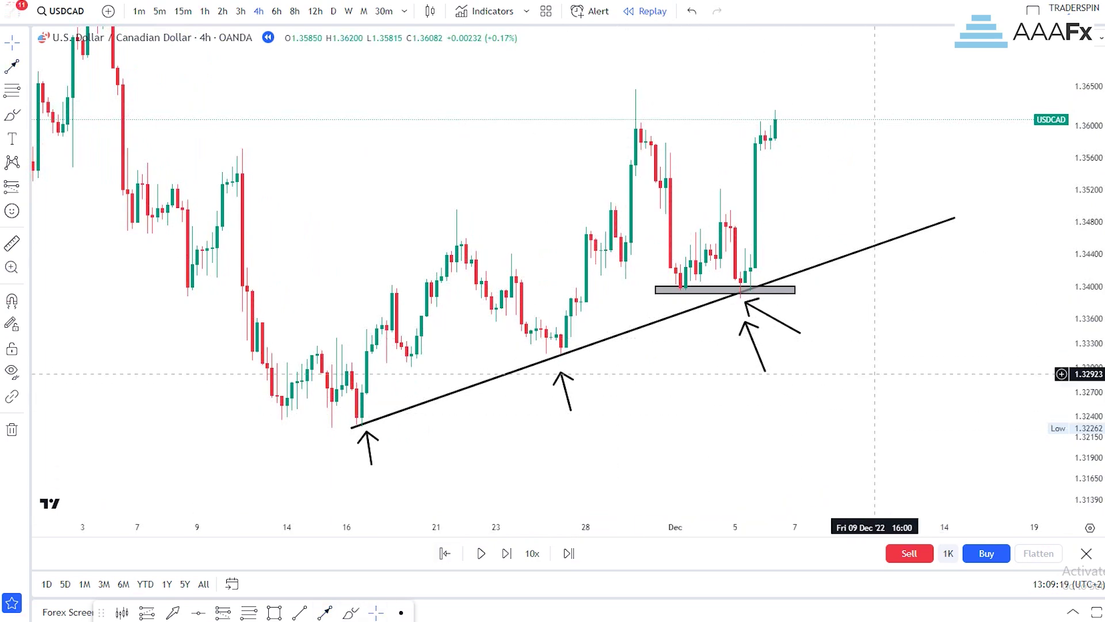
Step: Examine up close how the 5 December candle bodies and wicks meet the trend line and the rectangle
{"action": "scroll", "coordinate": [860, 373], "scroll_direction": "up", "scroll_amount": 6}
{"action": "left_click_drag", "start_coordinate": [1082, 421], "coordinate": [1024, 41]}
{"action": "left_click_drag", "start_coordinate": [681, 290], "coordinate": [850, 274]}
{"action": "scroll", "coordinate": [849, 274], "scroll_direction": "up", "scroll_amount": 4}
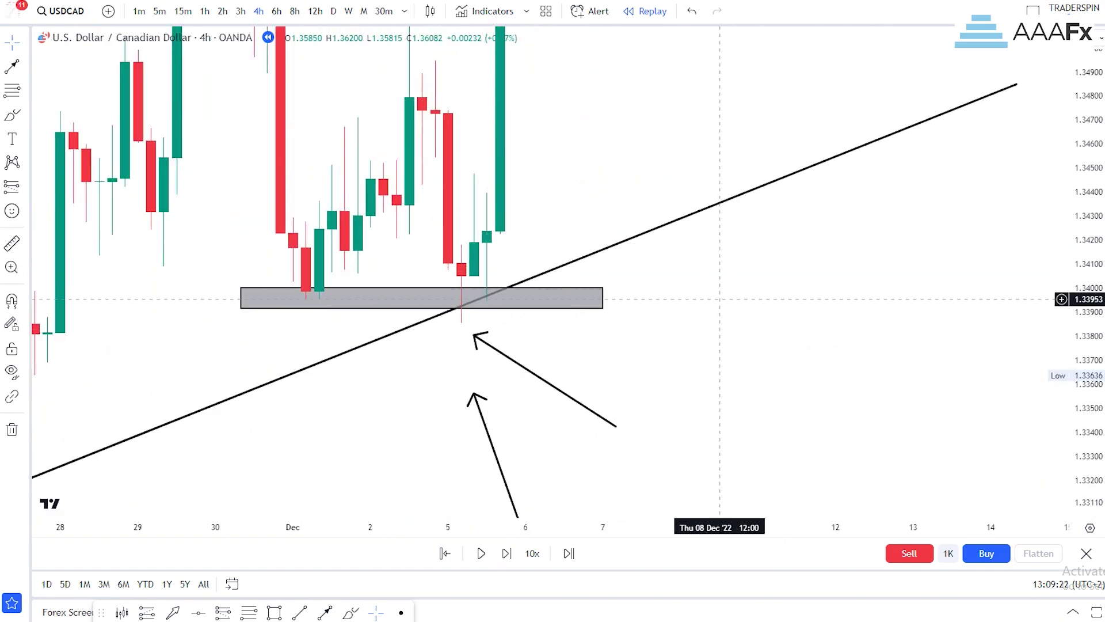
{"action": "scroll", "coordinate": [631, 367], "scroll_direction": "up", "scroll_amount": 4}
{"action": "left_click_drag", "start_coordinate": [534, 362], "coordinate": [718, 339]}
{"action": "scroll", "coordinate": [719, 340], "scroll_direction": "down", "scroll_amount": 6}
{"action": "scroll", "coordinate": [915, 436], "scroll_direction": "up", "scroll_amount": 7}
{"action": "left_click_drag", "start_coordinate": [1083, 436], "coordinate": [1082, 233]}
{"action": "left_click_drag", "start_coordinate": [435, 203], "coordinate": [734, 269]}
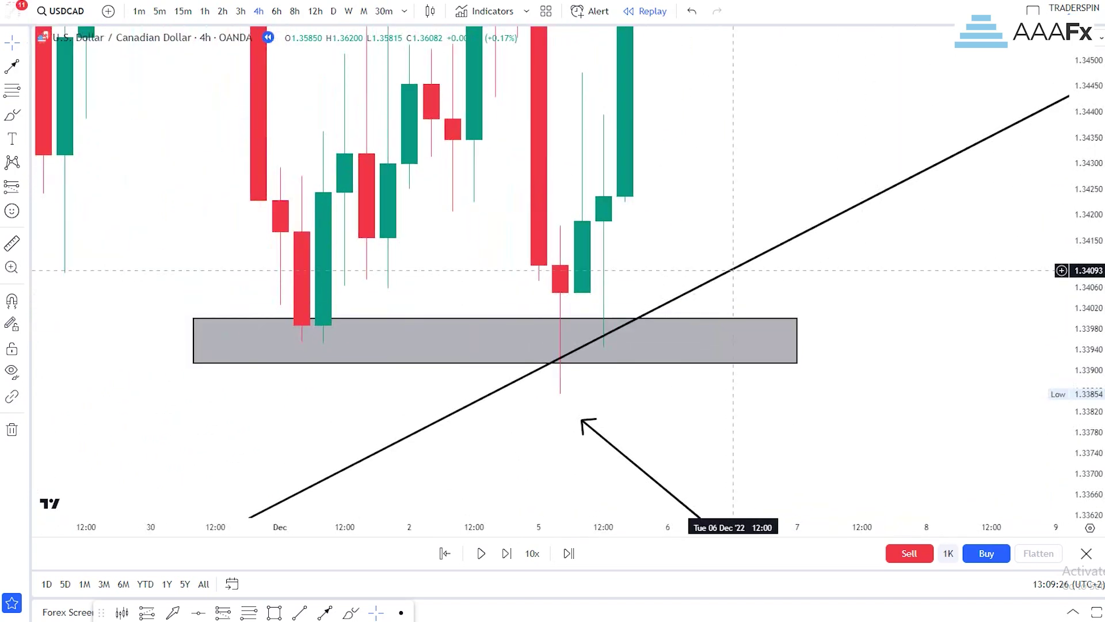
{"action": "left_click_drag", "start_coordinate": [1082, 509], "coordinate": [1078, 172]}
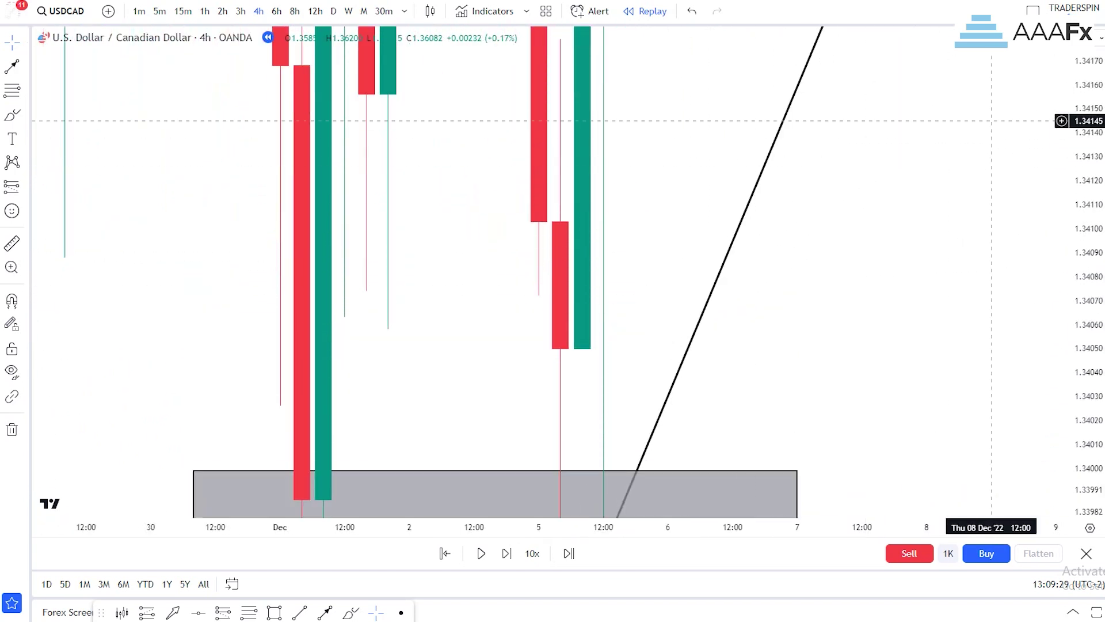
{"action": "left_click_drag", "start_coordinate": [863, 137], "coordinate": [967, 397]}
{"action": "left_click", "coordinate": [274, 613]}
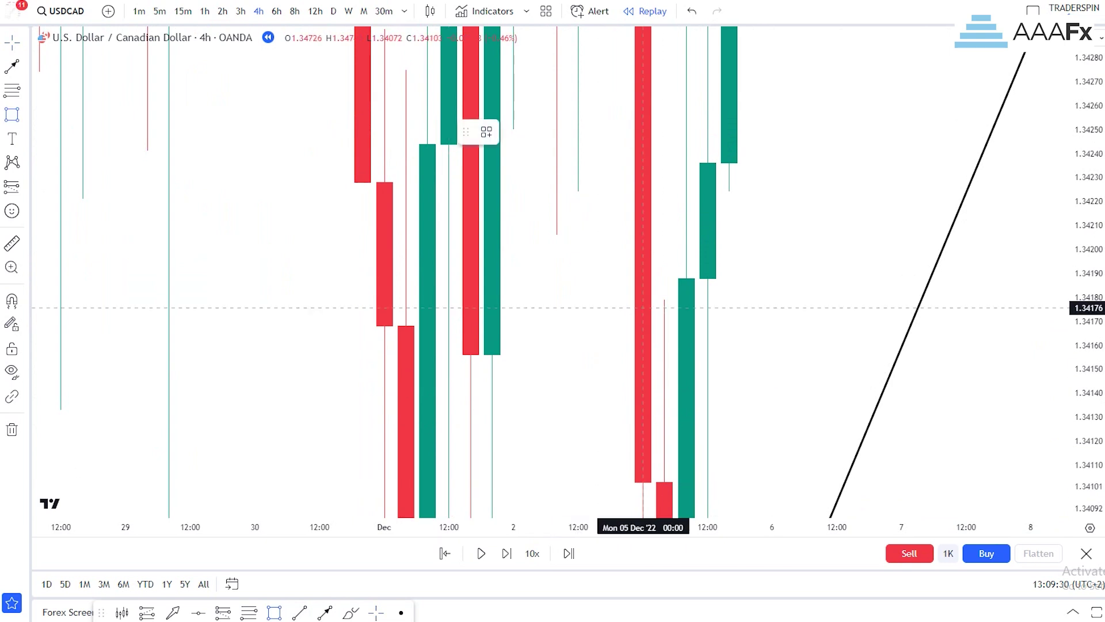
{"action": "left_click", "coordinate": [750, 301]}
{"action": "left_click", "coordinate": [658, 132]}
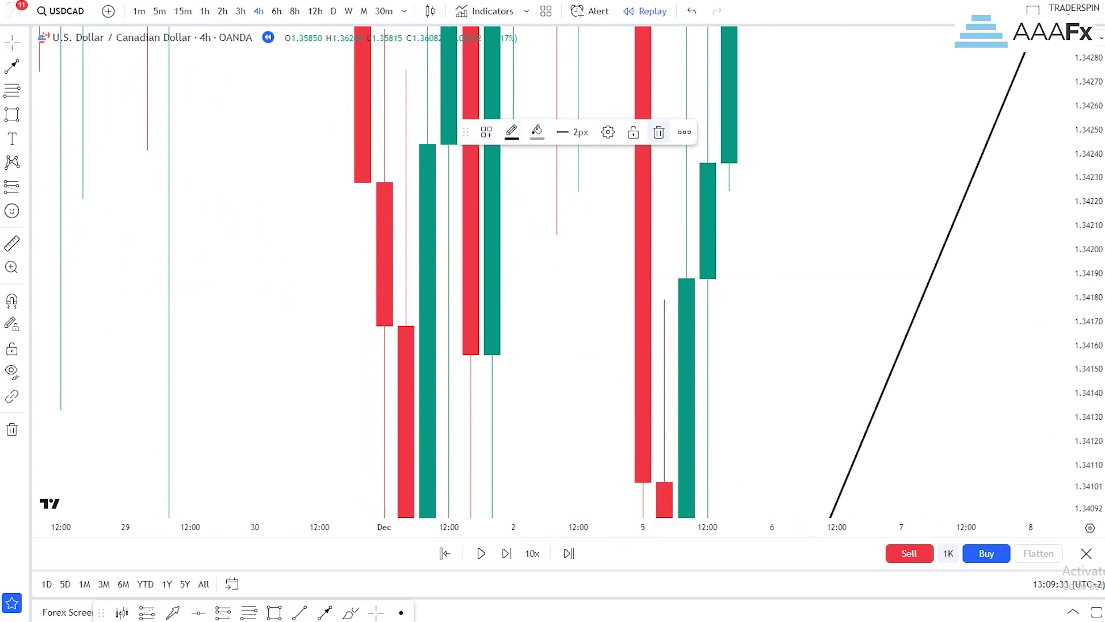
{"action": "left_click_drag", "start_coordinate": [1082, 173], "coordinate": [1082, 185]}
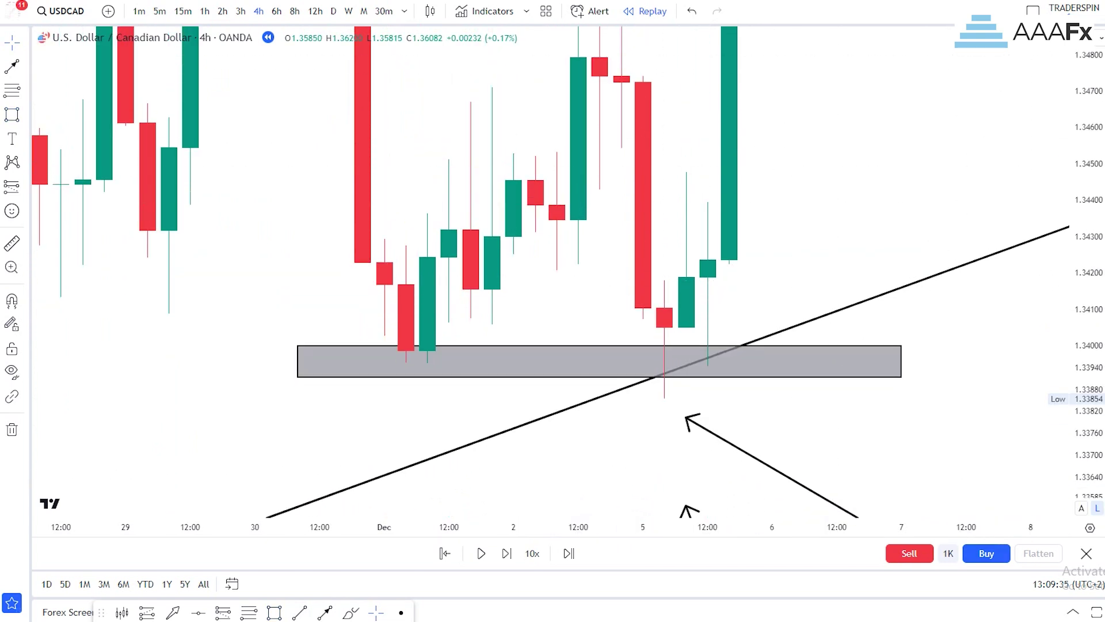
Step: Compare the trend line's touches on the 6-hour, 8-hour and 12-hour timeframes, and return the chart to 4 hours
{"action": "left_click", "coordinate": [276, 11]}
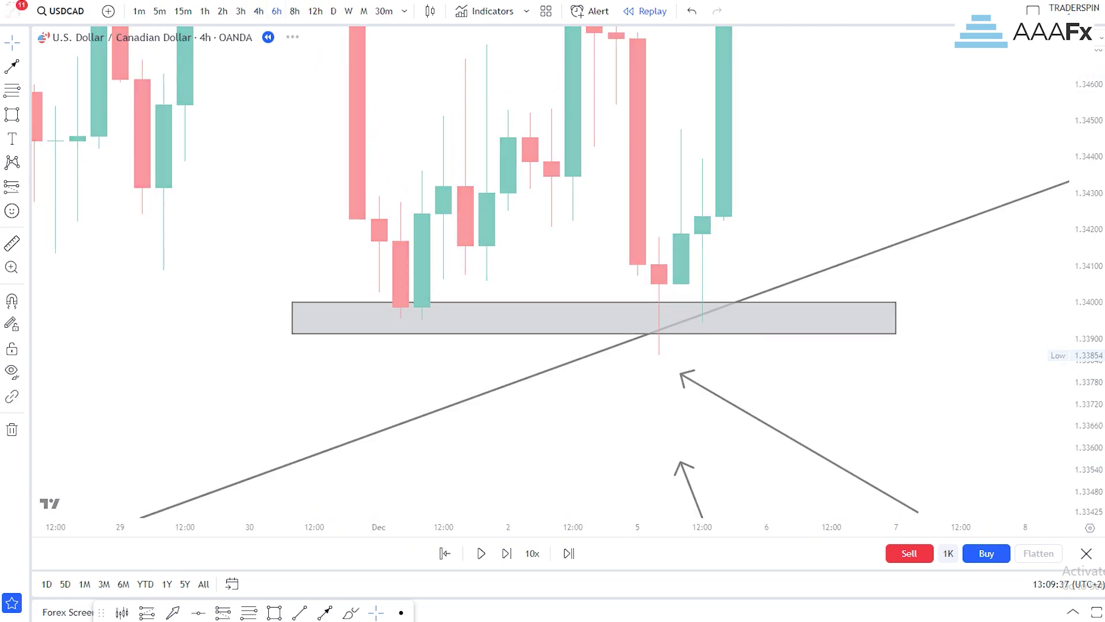
{"action": "scroll", "coordinate": [912, 442], "scroll_direction": "down", "scroll_amount": 5}
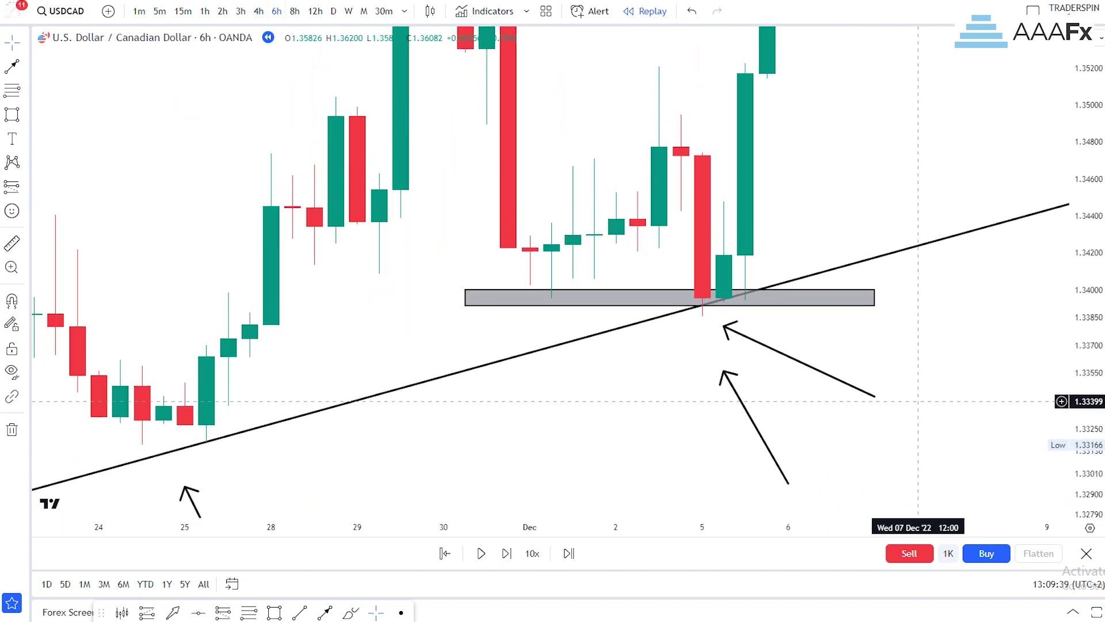
{"action": "left_click_drag", "start_coordinate": [1087, 253], "coordinate": [1087, 291]}
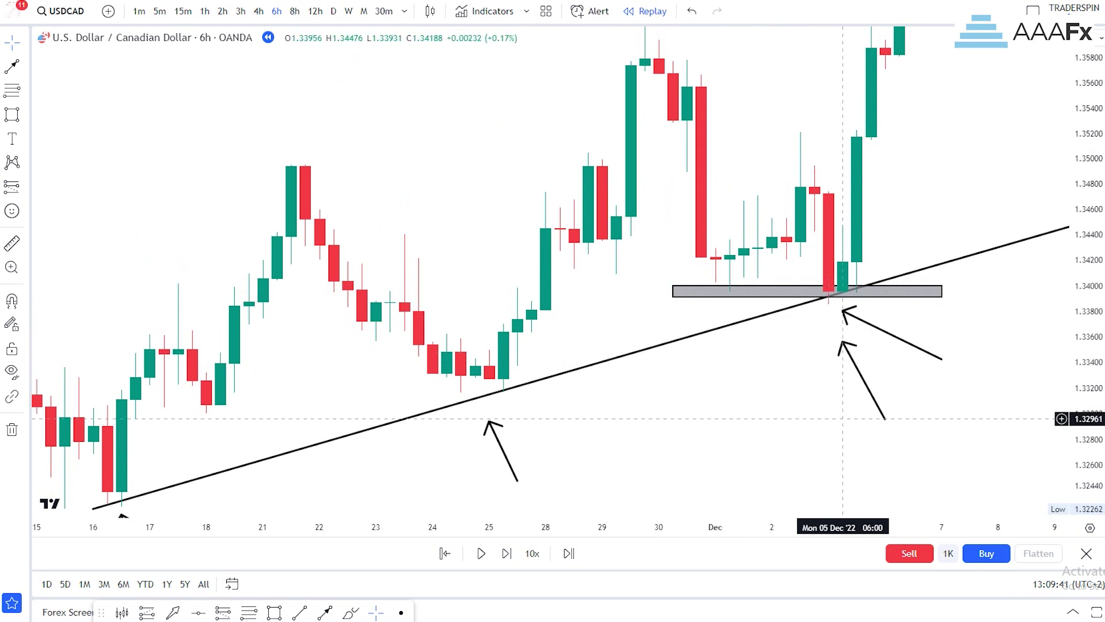
{"action": "left_click_drag", "start_coordinate": [730, 442], "coordinate": [666, 442]}
{"action": "left_click", "coordinate": [295, 11]}
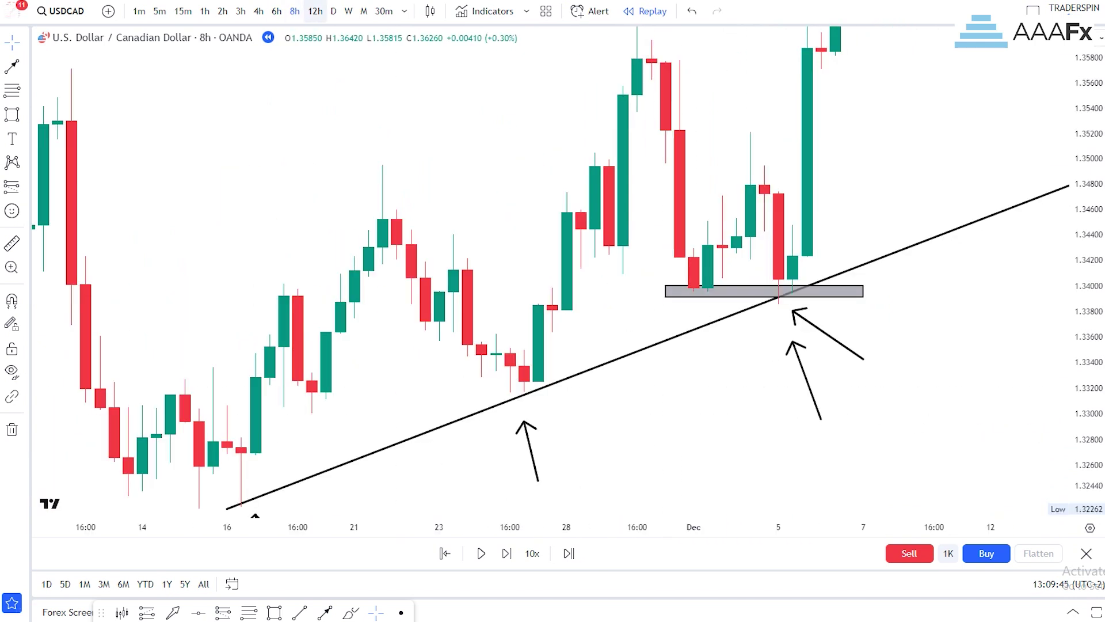
{"action": "left_click", "coordinate": [315, 10]}
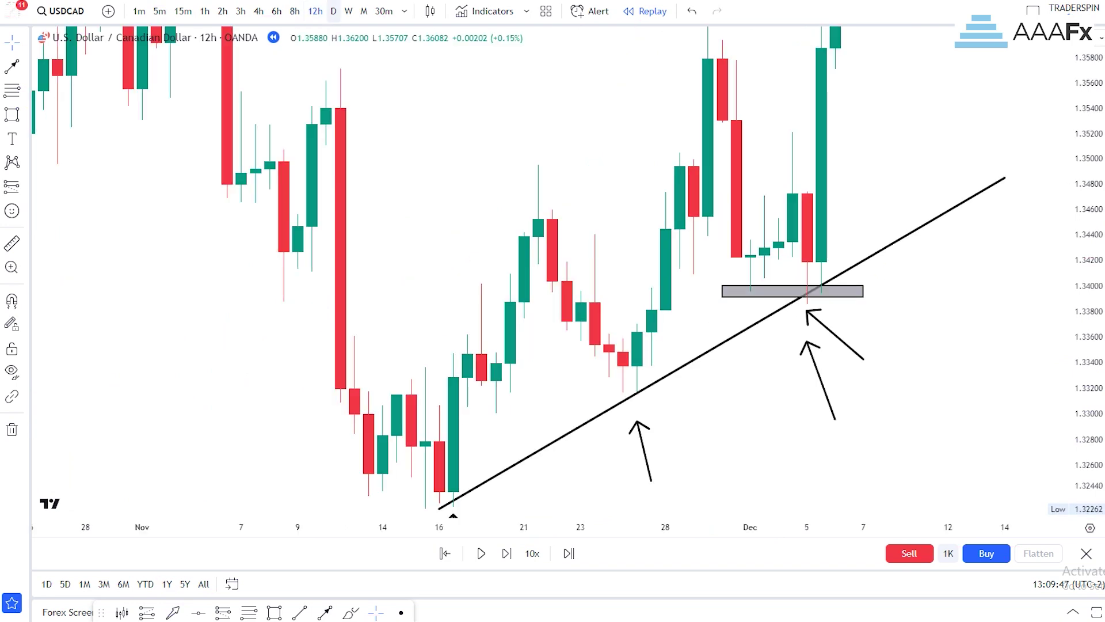
{"action": "left_click", "coordinate": [258, 11]}
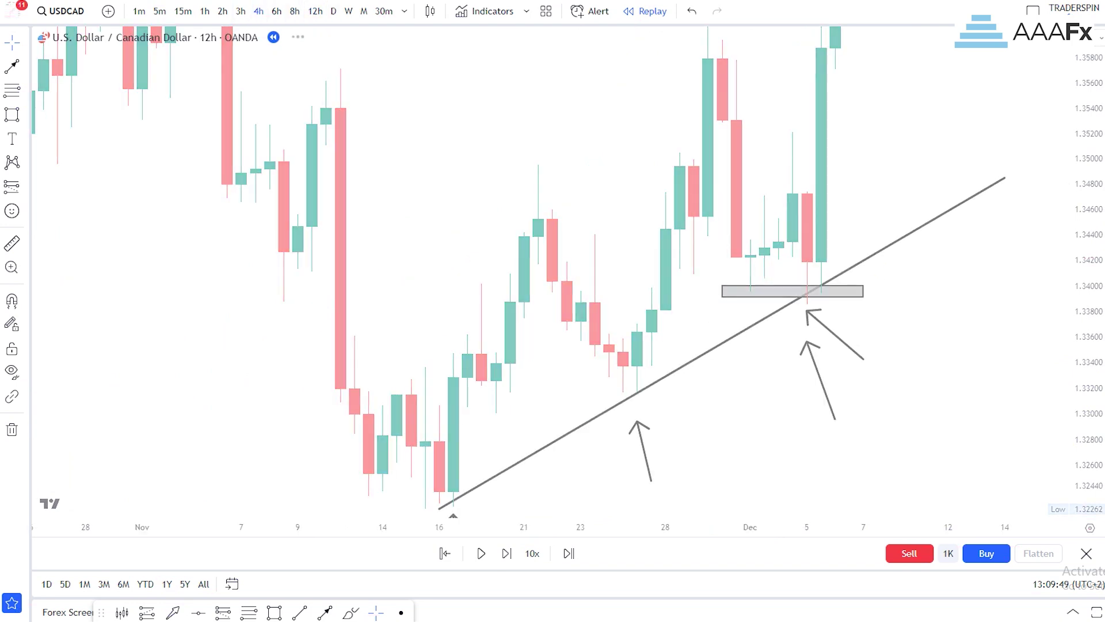
{"action": "scroll", "coordinate": [737, 301], "scroll_direction": "down", "scroll_amount": 5}
{"action": "left_click_drag", "start_coordinate": [757, 405], "coordinate": [726, 409]}
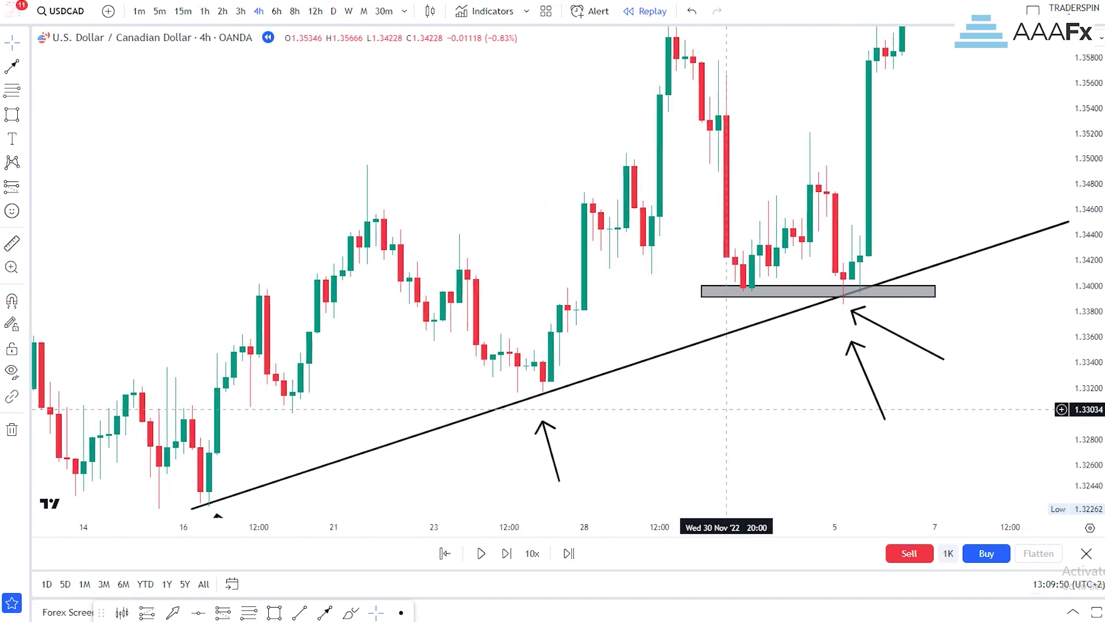
Step: Move the bar replay's starting point back to about 4 November 2022
{"action": "scroll", "coordinate": [726, 410], "scroll_direction": "down", "scroll_amount": 3}
{"action": "scroll", "coordinate": [894, 414], "scroll_direction": "up", "scroll_amount": 2}
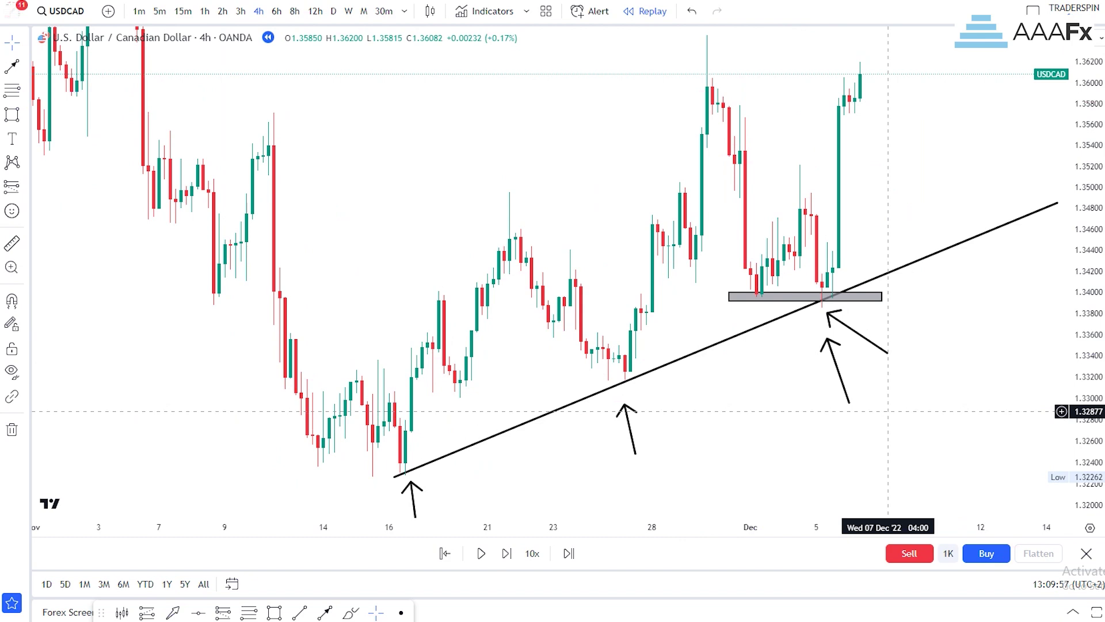
{"action": "scroll", "coordinate": [889, 411], "scroll_direction": "down", "scroll_amount": 5}
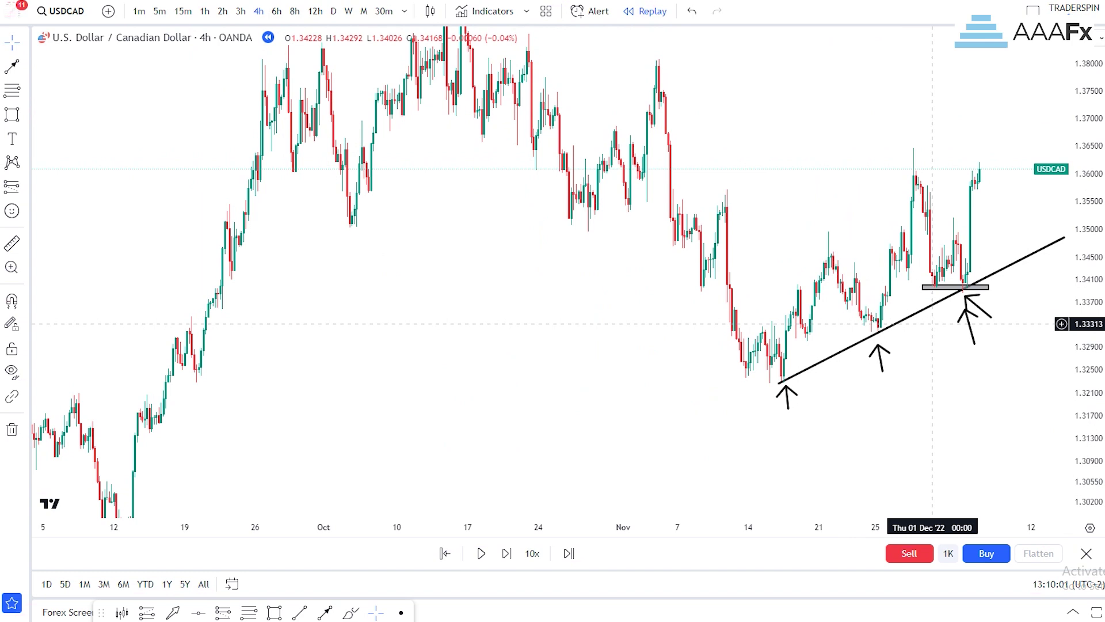
{"action": "left_click_drag", "start_coordinate": [482, 306], "coordinate": [605, 263]}
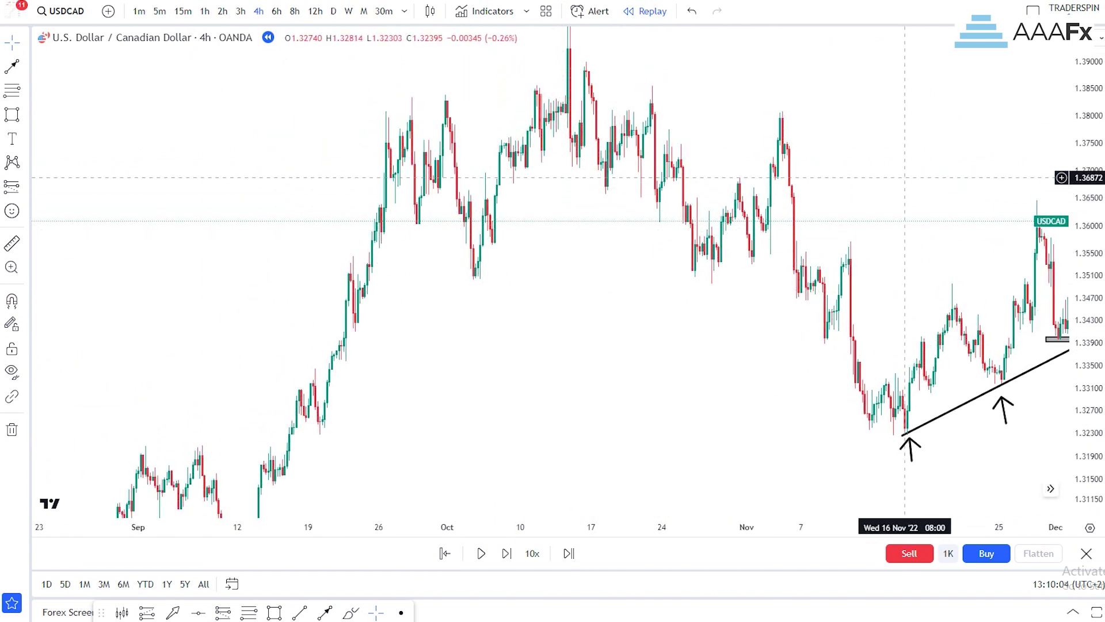
{"action": "left_click_drag", "start_coordinate": [889, 184], "coordinate": [844, 198]}
{"action": "scroll", "coordinate": [538, 234], "scroll_direction": "up", "scroll_amount": 3}
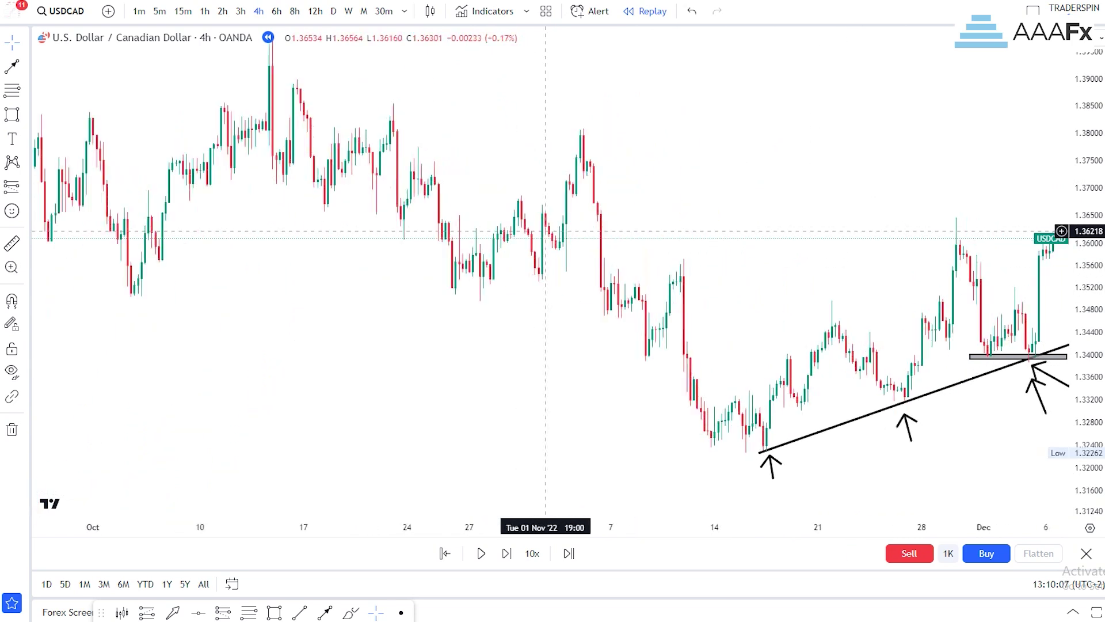
{"action": "scroll", "coordinate": [741, 195], "scroll_direction": "down", "scroll_amount": 4}
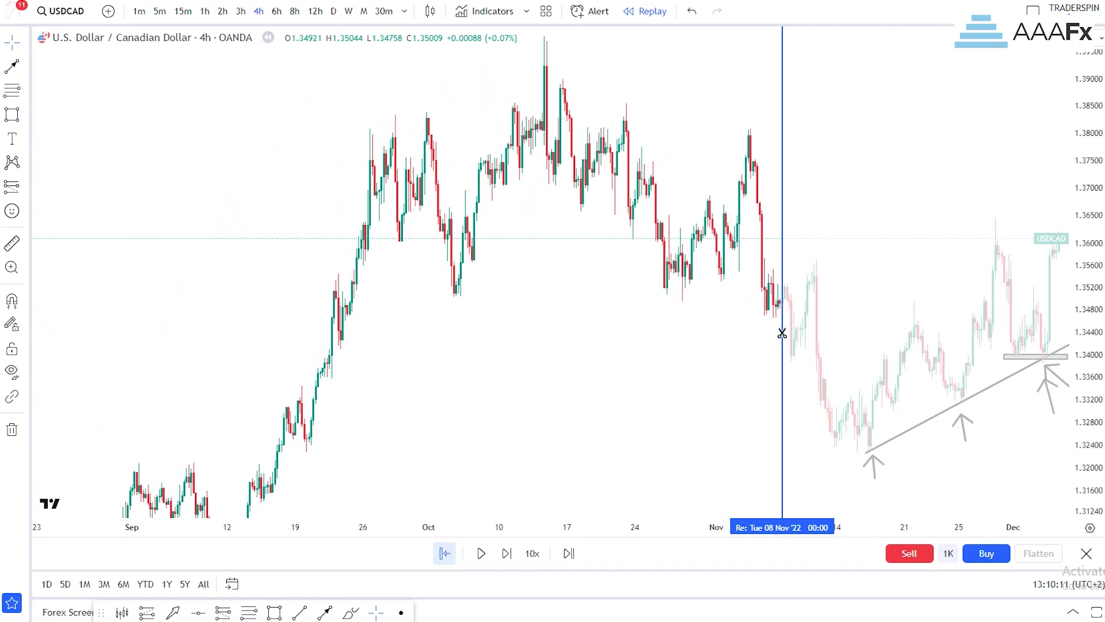
{"action": "left_click", "coordinate": [766, 316]}
{"action": "left_click", "coordinate": [766, 316]}
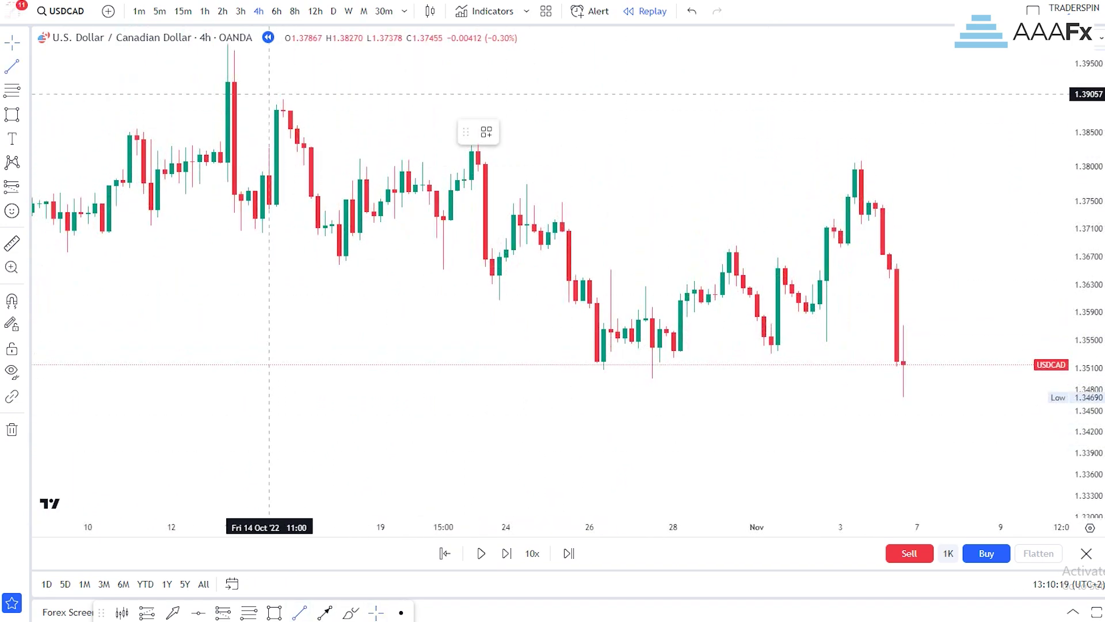
Step: Draw a falling trend line from about 1.3899 on 14 October to about 1.3766 on 7 November 2022, along the highs
{"action": "left_click", "coordinate": [283, 100]}
{"action": "left_click", "coordinate": [967, 182]}
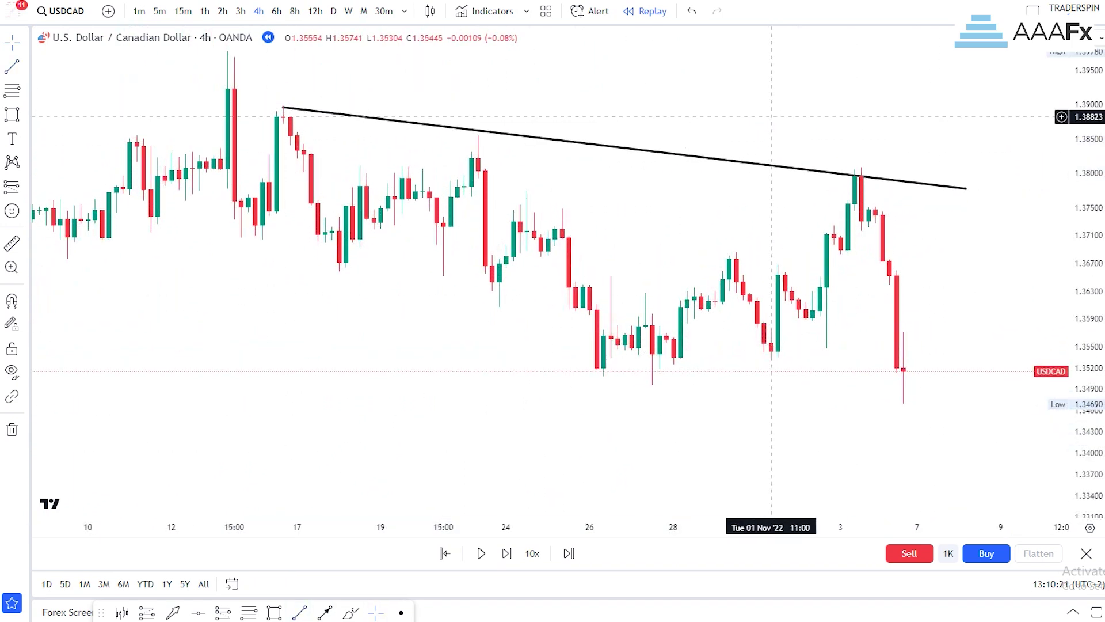
{"action": "left_click_drag", "start_coordinate": [964, 190], "coordinate": [932, 196]}
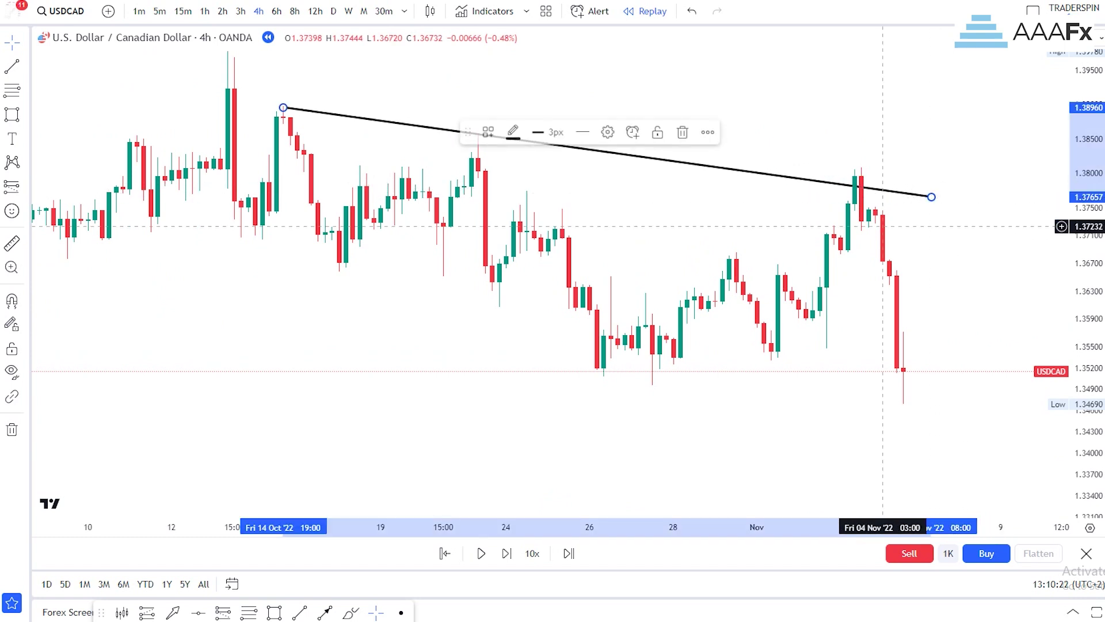
{"action": "left_click", "coordinate": [875, 225]}
{"action": "left_click", "coordinate": [276, 107]}
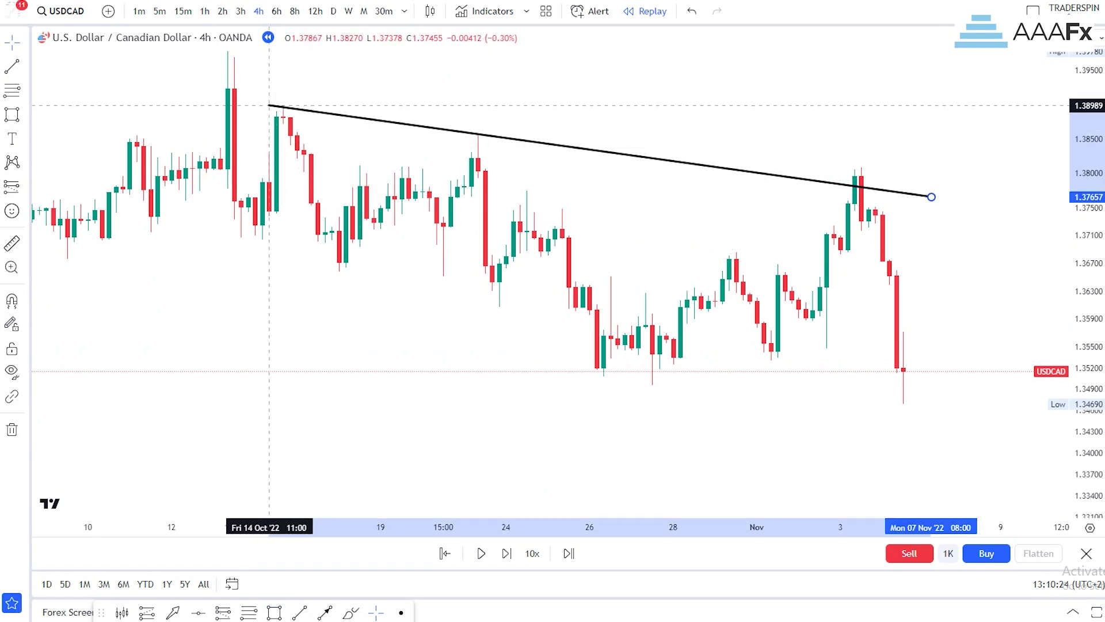
{"action": "left_click", "coordinate": [416, 98]}
{"action": "left_click_drag", "start_coordinate": [1082, 337], "coordinate": [1083, 256]}
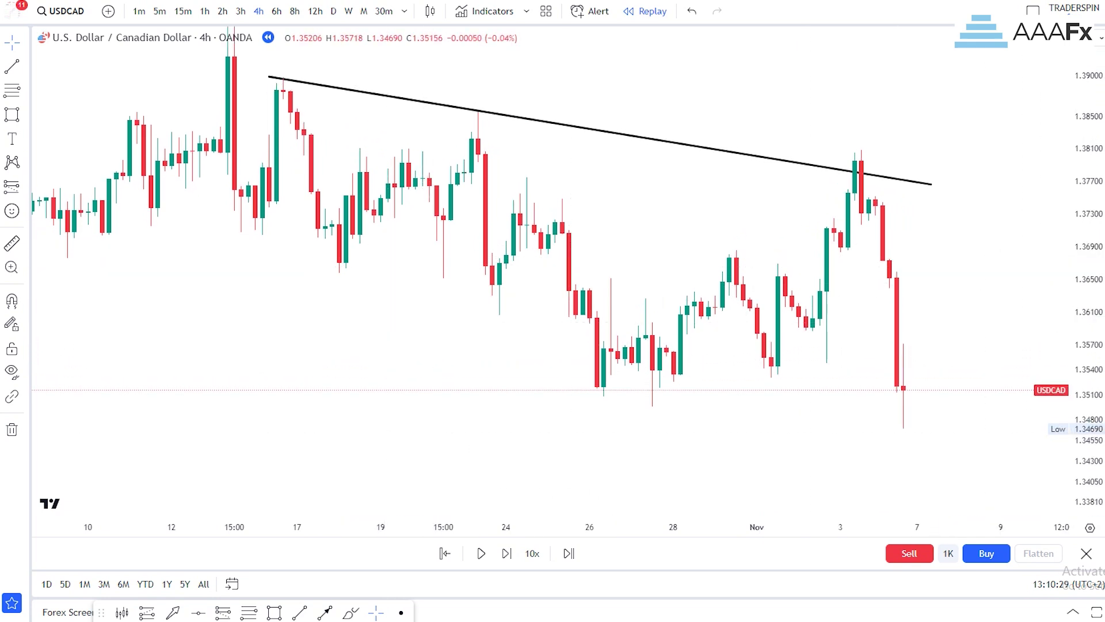
Step: Add arrows from above at the falling trend line's touch points at the 14 October, 21 October and 3 November highs
{"action": "left_click", "coordinate": [290, 69]}
{"action": "left_click", "coordinate": [324, 612]}
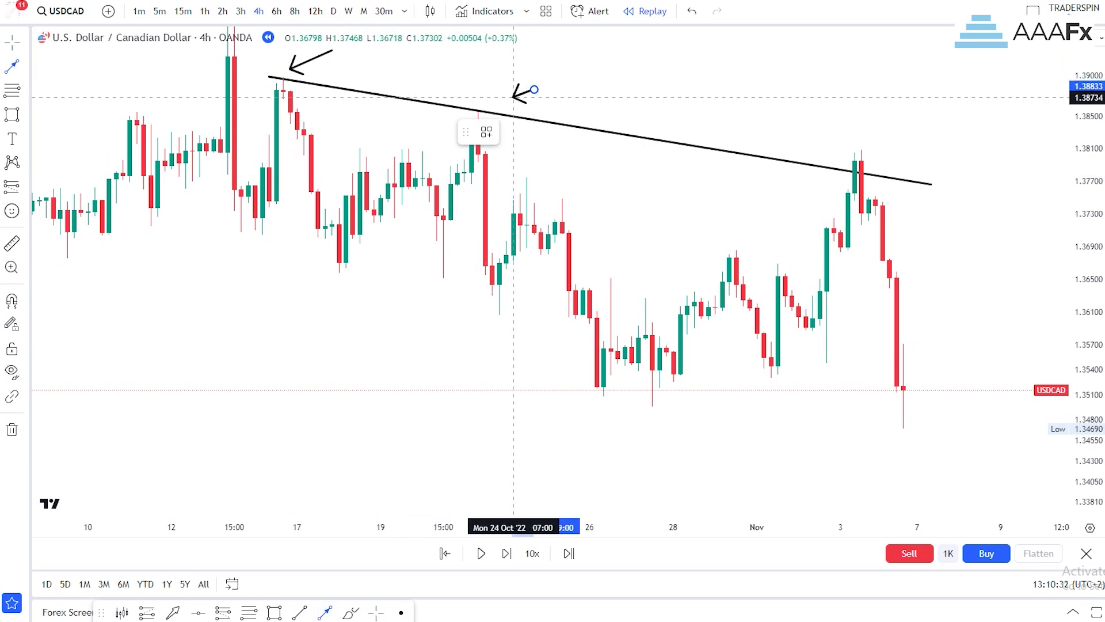
{"action": "left_click", "coordinate": [485, 105]}
{"action": "left_click", "coordinate": [324, 613]}
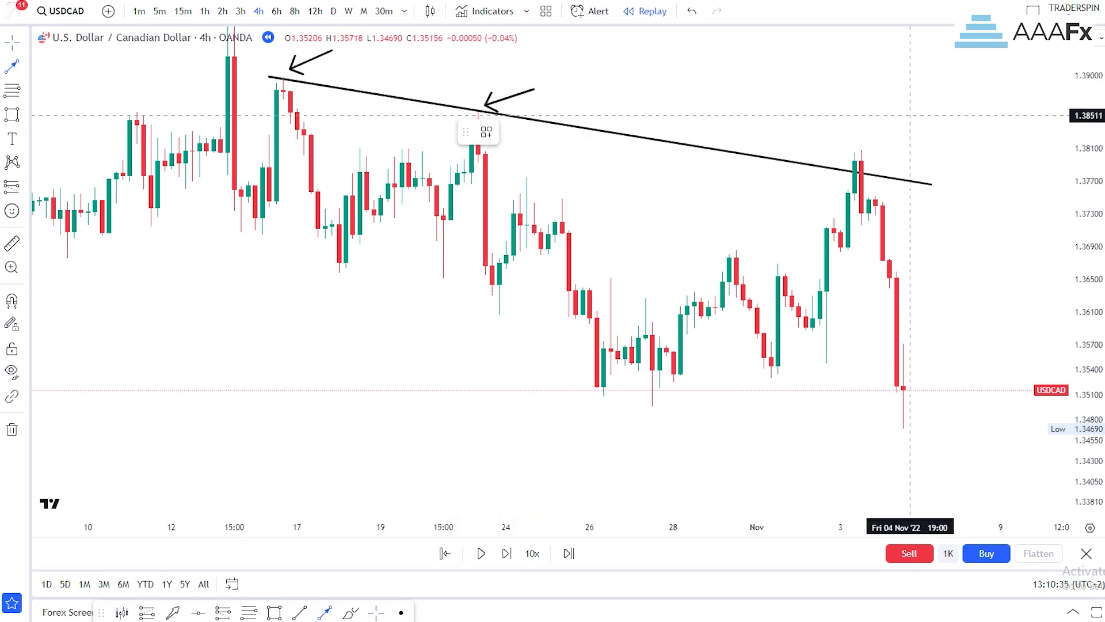
Step: Mark the candles crossing the falling trend line on 3 November with a rectangle, and delete it
{"action": "scroll", "coordinate": [869, 152], "scroll_direction": "up", "scroll_amount": 4}
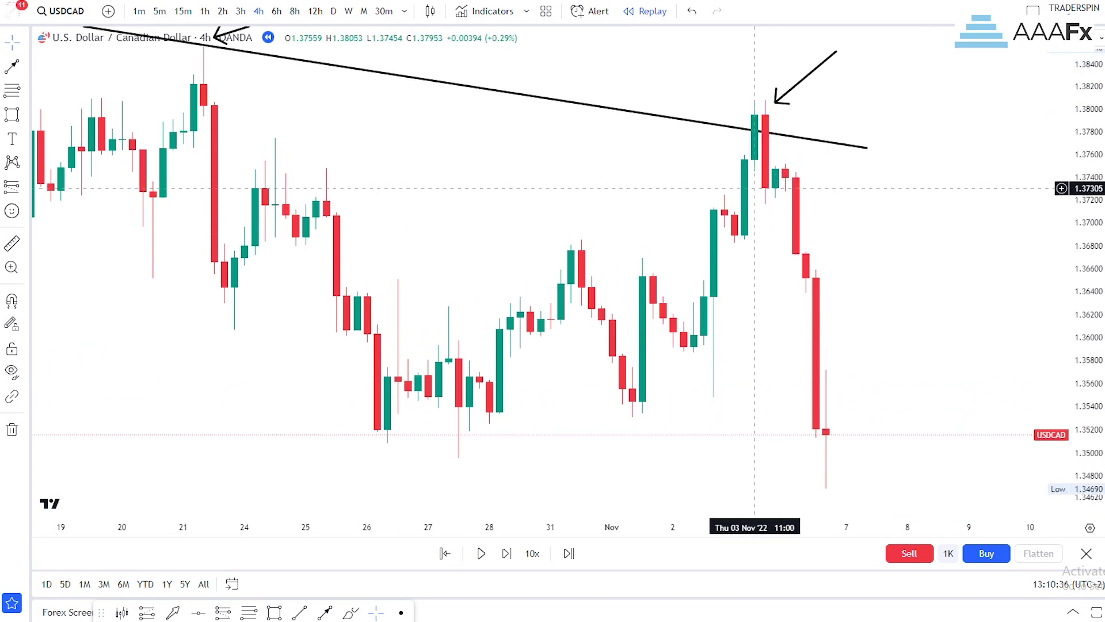
{"action": "left_click_drag", "start_coordinate": [714, 99], "coordinate": [796, 187]}
{"action": "left_click", "coordinate": [659, 131]}
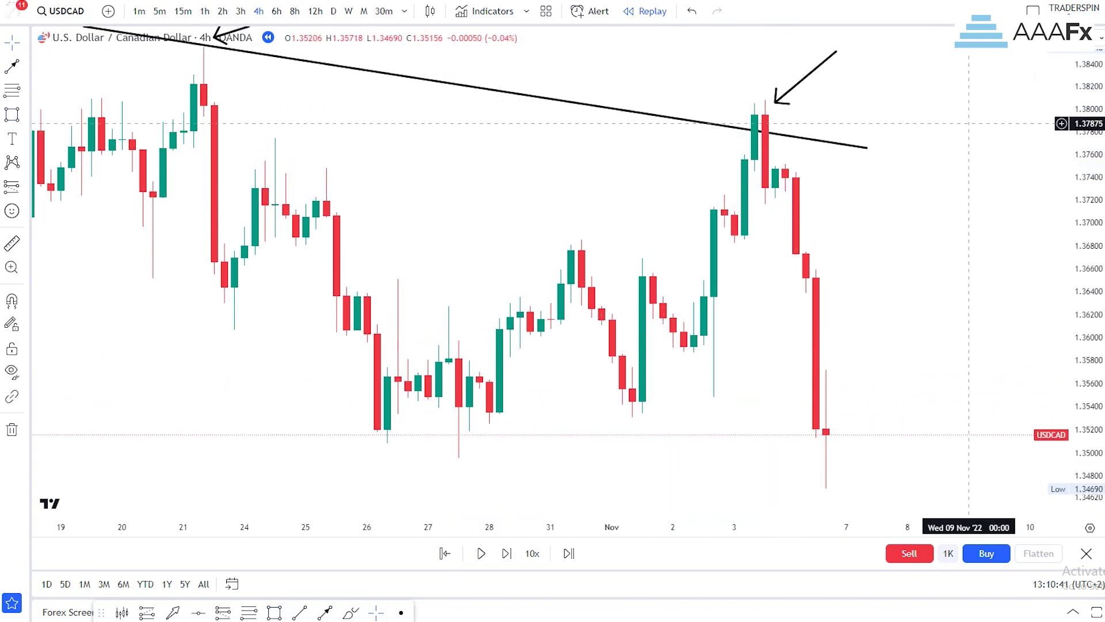
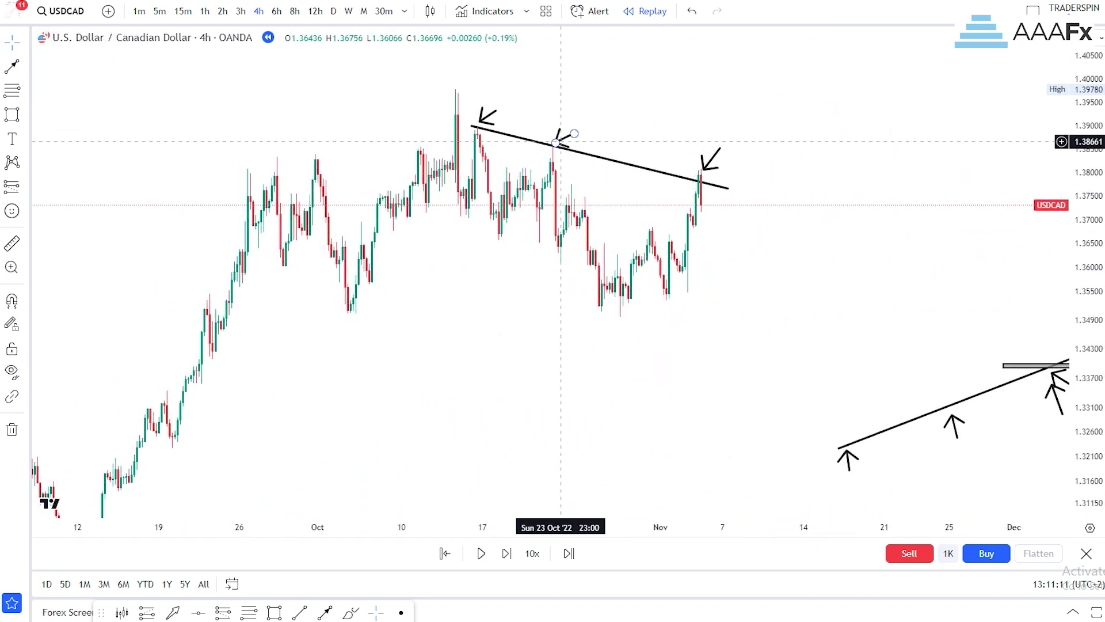
Step: Delete the arrows at the falling trend line's 14 and 21 October touches, and lengthen the arrow pointing at the 3 November high
{"action": "left_click", "coordinate": [567, 149]}
{"action": "left_click", "coordinate": [488, 113]}
{"action": "left_click", "coordinate": [684, 132]}
{"action": "left_click_drag", "start_coordinate": [720, 148], "coordinate": [742, 126]}
Step: Circle the highs of about 1 October, 13 October and 3 November 2022 freehand with the brush
{"action": "left_click_drag", "start_coordinate": [768, 323], "coordinate": [776, 330]}
{"action": "scroll", "coordinate": [772, 331], "scroll_direction": "down", "scroll_amount": 3}
{"action": "left_click", "coordinate": [351, 612]}
{"action": "mouse_move", "coordinate": [531, 131]}
{"action": "left_mouse_down"}
{"action": "mouse_move", "coordinate": [560, 135]}
{"action": "mouse_move", "coordinate": [551, 135]}
{"action": "left_mouse_up"}
{"action": "mouse_move", "coordinate": [665, 73]}
{"action": "left_mouse_down"}
{"action": "mouse_move", "coordinate": [633, 68]}
{"action": "mouse_move", "coordinate": [668, 75]}
{"action": "left_mouse_up"}
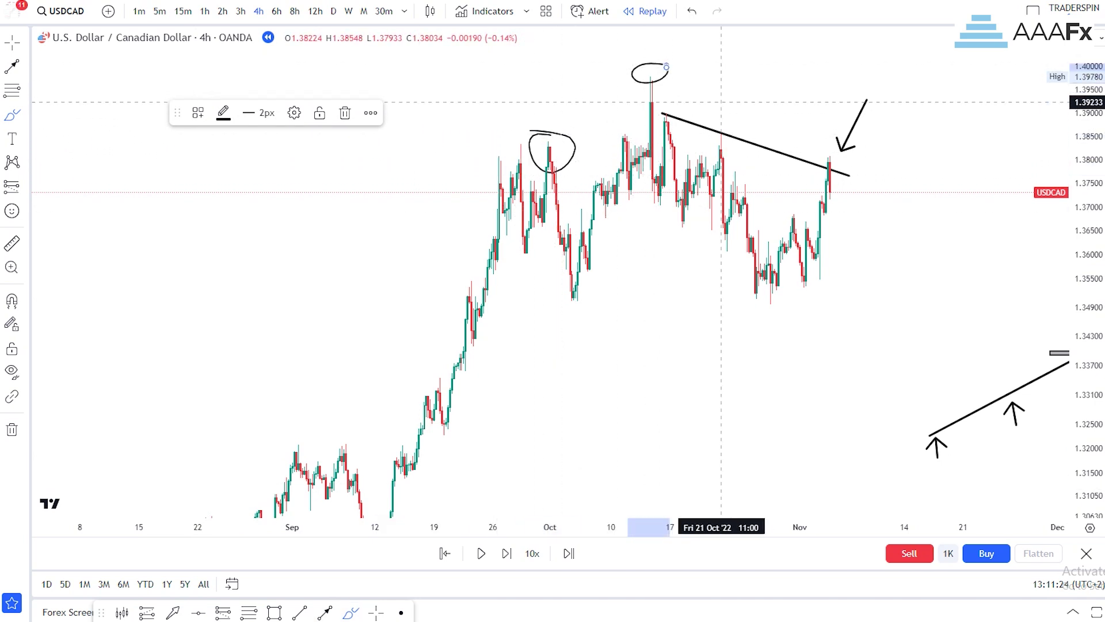
{"action": "mouse_move", "coordinate": [855, 148]}
{"action": "left_mouse_down"}
{"action": "mouse_move", "coordinate": [810, 168]}
{"action": "mouse_move", "coordinate": [848, 153]}
{"action": "left_mouse_up"}
{"action": "left_click", "coordinate": [24, 42]}
{"action": "left_click", "coordinate": [64, 44]}
Step: Play the bar replay forward from the 3 November high to mid-November 2022, and pause it
{"action": "left_click_drag", "start_coordinate": [786, 370], "coordinate": [651, 393]}
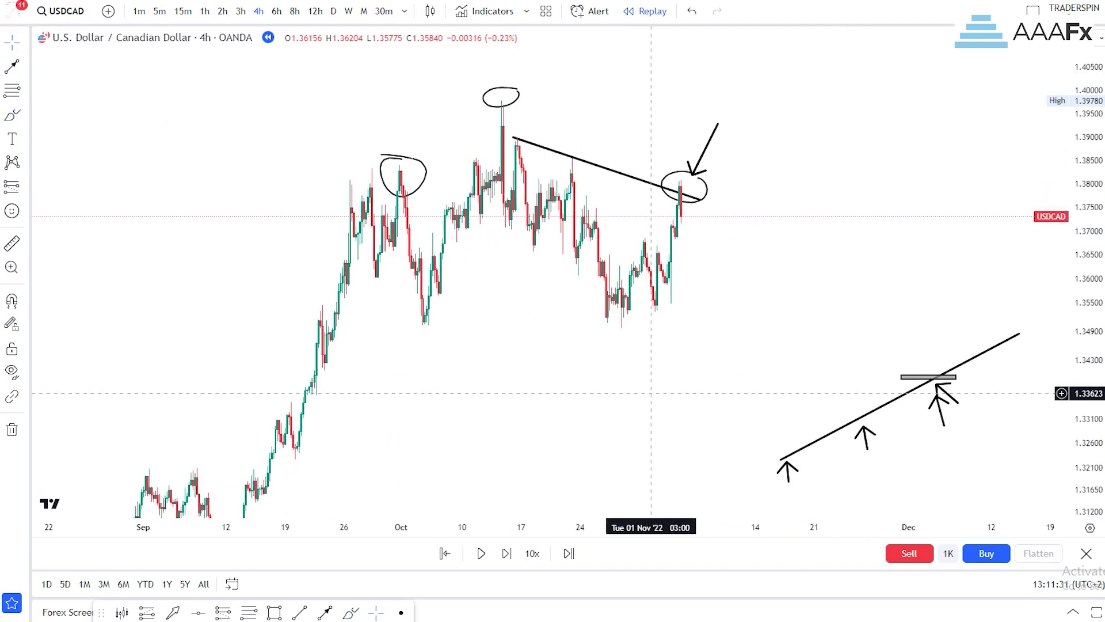
{"action": "scroll", "coordinate": [744, 195], "scroll_direction": "down", "scroll_amount": 3}
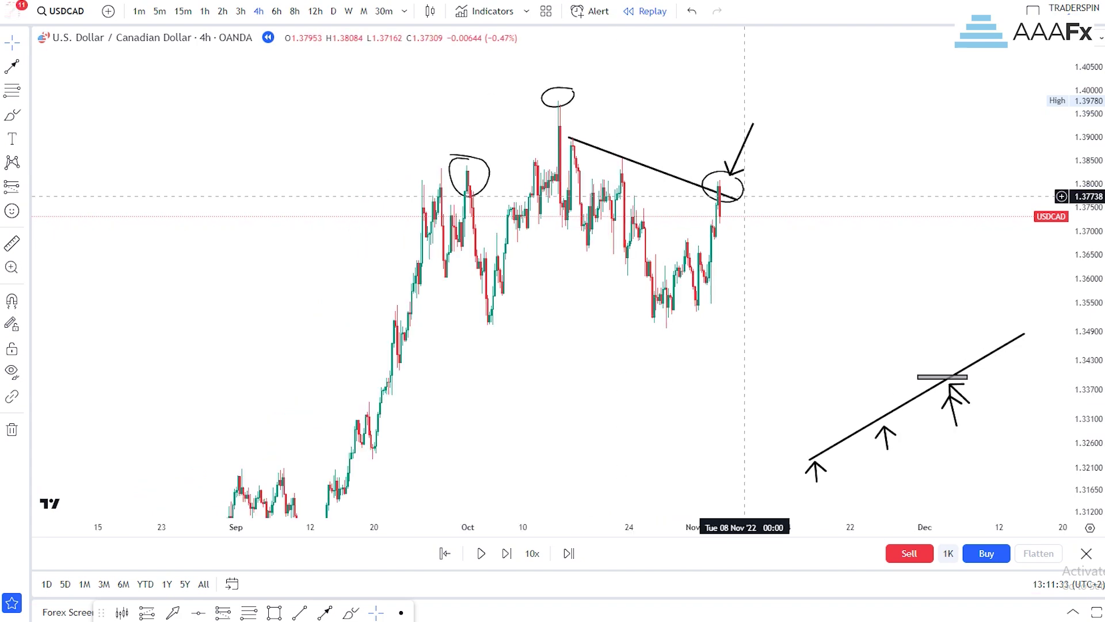
{"action": "left_click_drag", "start_coordinate": [1078, 130], "coordinate": [1071, 191]}
{"action": "left_click_drag", "start_coordinate": [969, 215], "coordinate": [931, 179]}
{"action": "scroll", "coordinate": [916, 184], "scroll_direction": "up", "scroll_amount": 2}
{"action": "left_click_drag", "start_coordinate": [782, 238], "coordinate": [806, 207]}
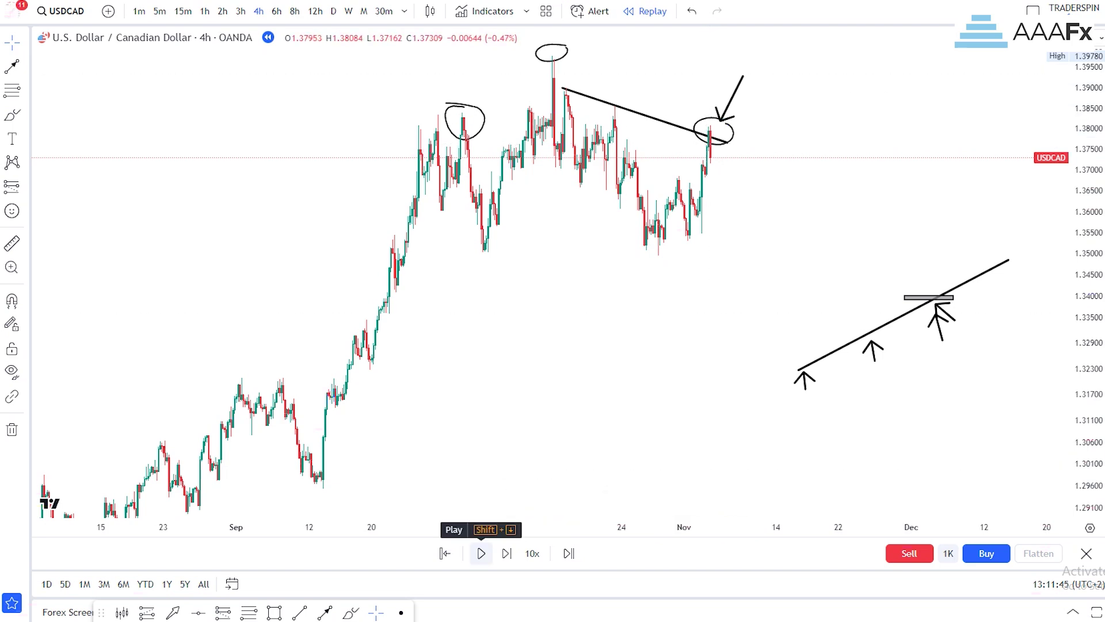
{"action": "left_click", "coordinate": [481, 553]}
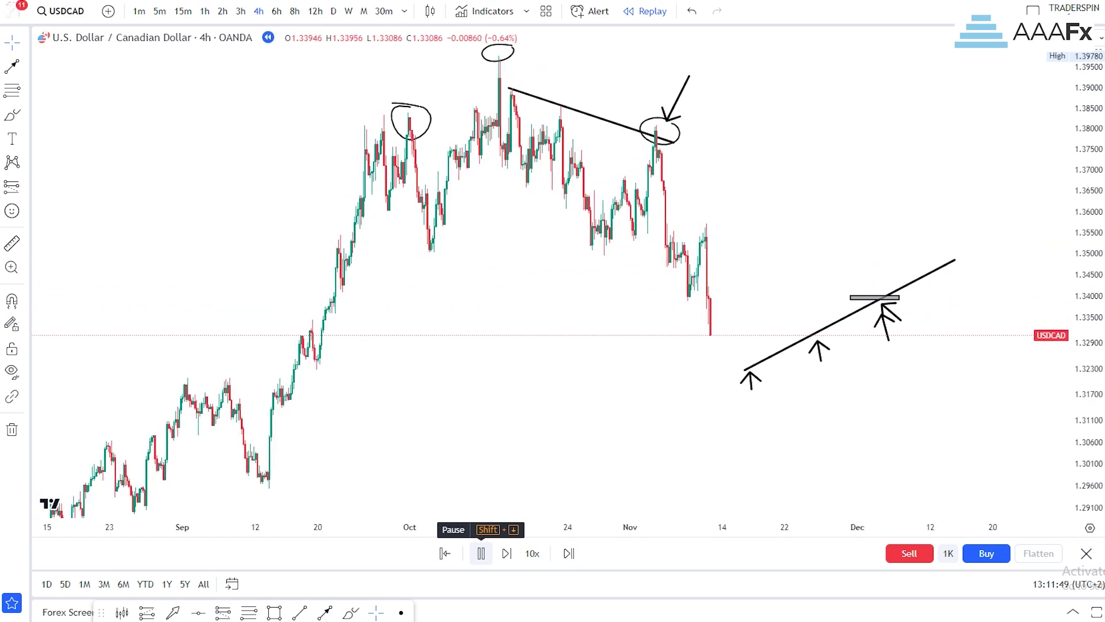
{"action": "left_click", "coordinate": [481, 553]}
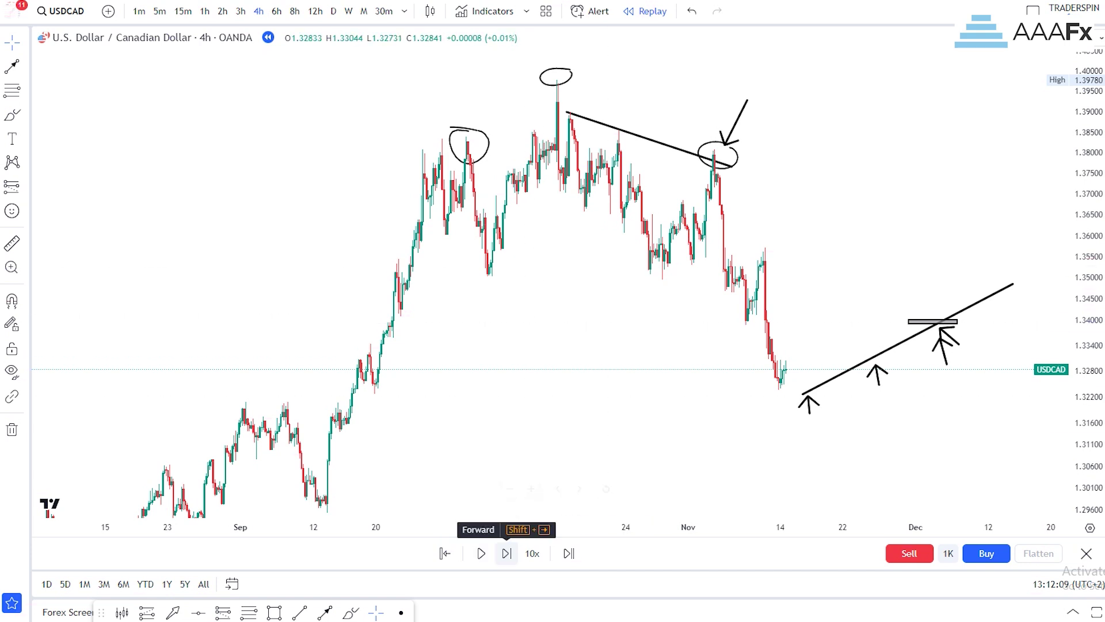
Step: Resume the bar replay past the rising trend line's touch points, and pause it at about 8 December 2022
{"action": "left_click_drag", "start_coordinate": [540, 410], "coordinate": [512, 423]}
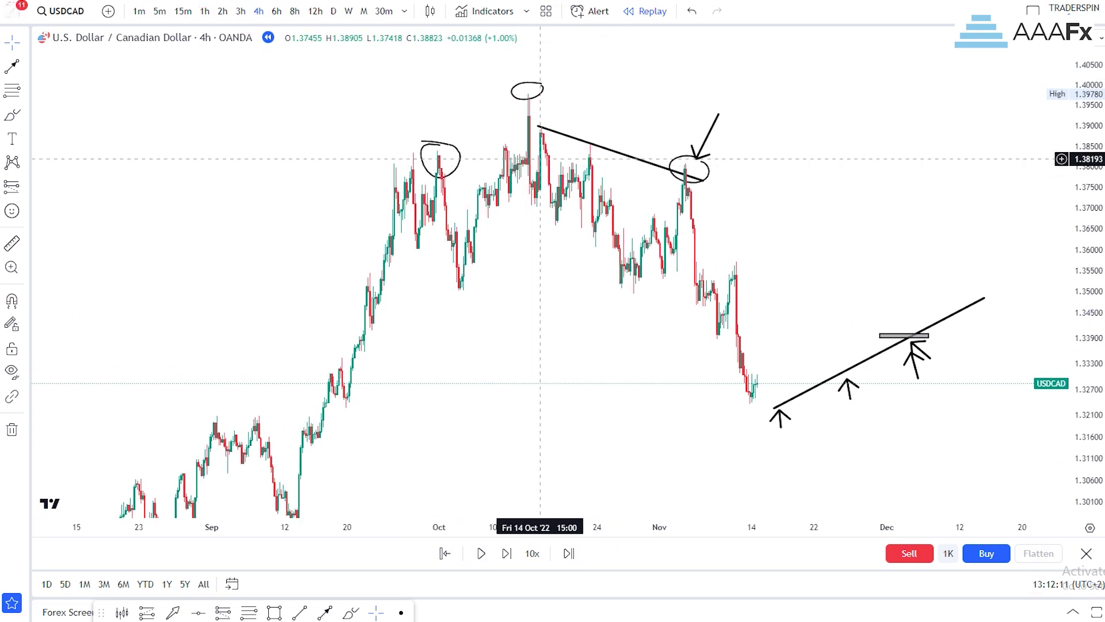
{"action": "left_click", "coordinate": [481, 553]}
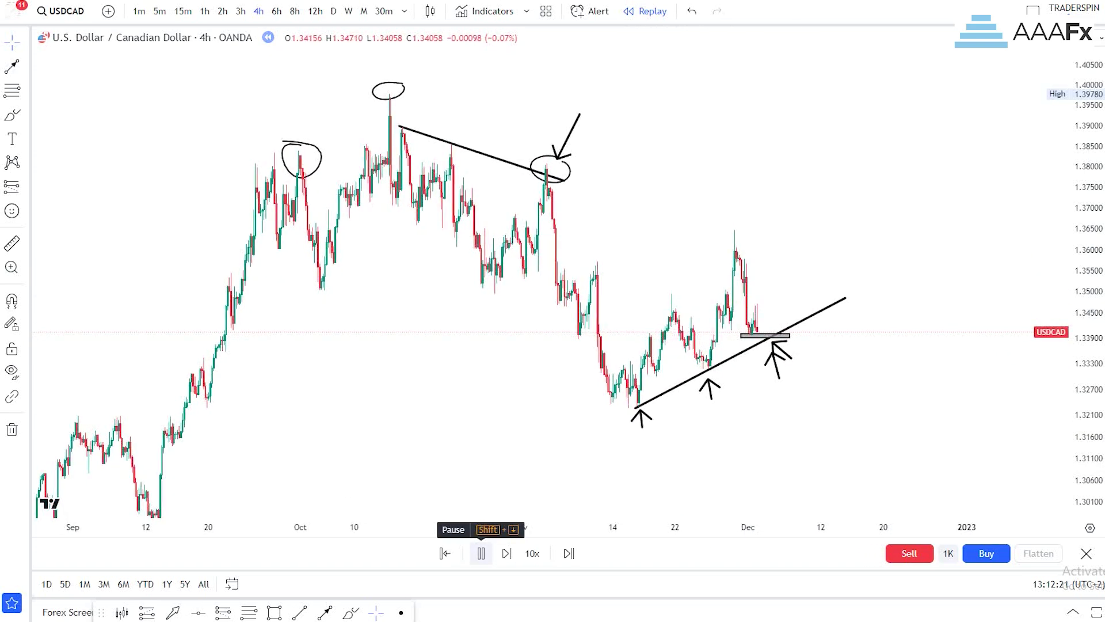
{"action": "left_click", "coordinate": [481, 553]}
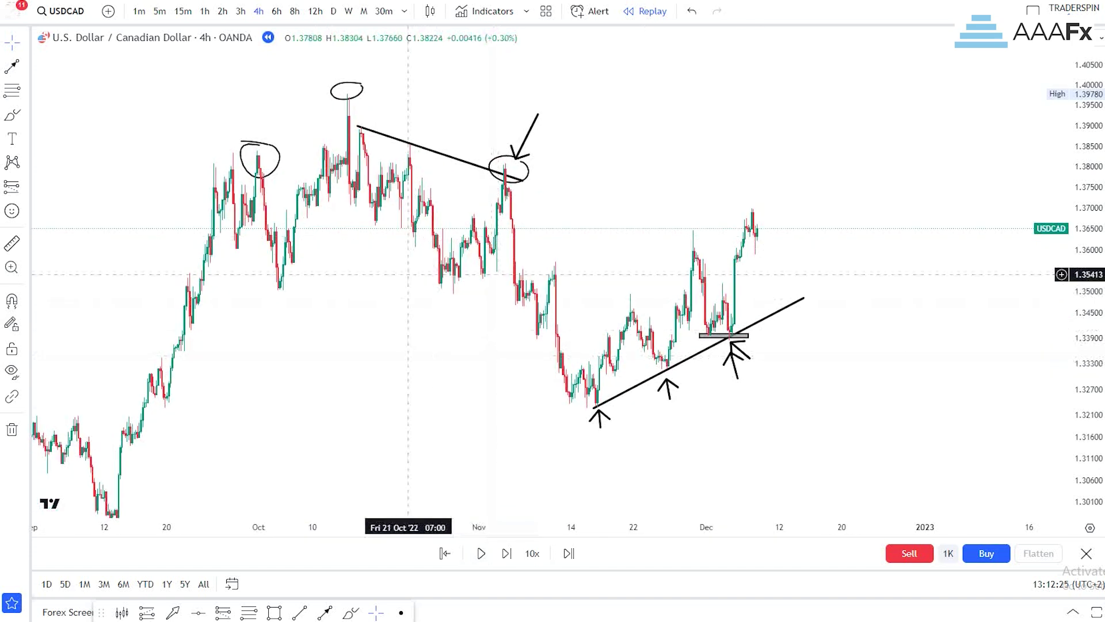
Step: Try brush strokes beside the 3 November high and the latest December candles, and delete them
{"action": "left_click_drag", "start_coordinate": [689, 173], "coordinate": [710, 168]}
{"action": "left_click", "coordinate": [351, 613]}
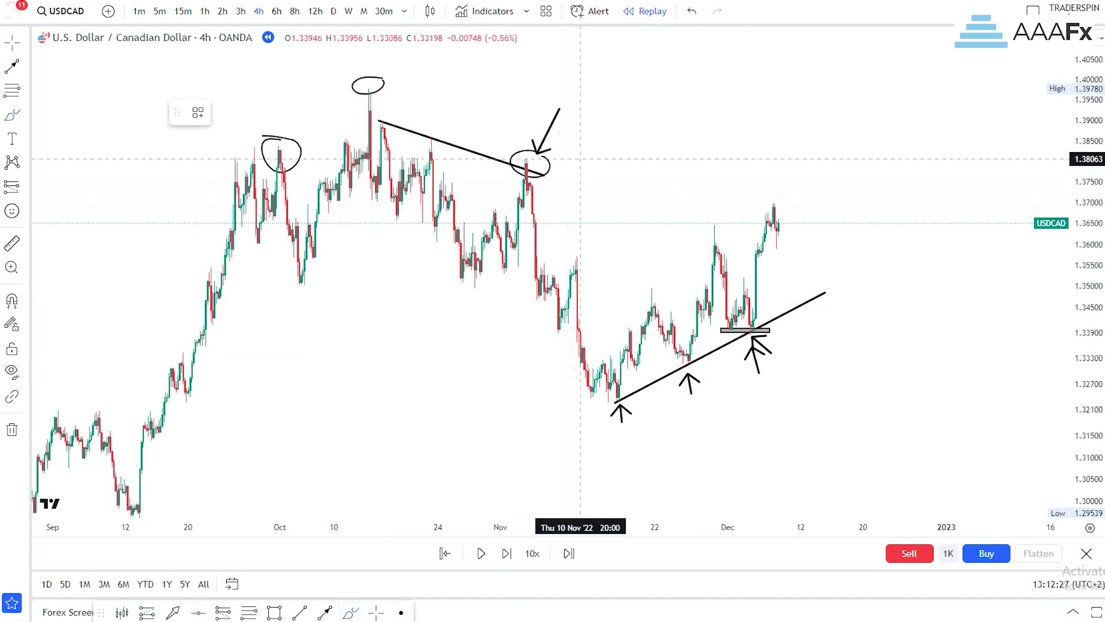
{"action": "mouse_move", "coordinate": [586, 155]}
{"action": "left_mouse_down"}
{"action": "mouse_move", "coordinate": [259, 98]}
{"action": "mouse_move", "coordinate": [222, 288]}
{"action": "mouse_move", "coordinate": [575, 190]}
{"action": "mouse_move", "coordinate": [573, 150]}
{"action": "left_mouse_up"}
{"action": "key", "text": "Delete"}
{"action": "mouse_move", "coordinate": [824, 202]}
{"action": "left_mouse_down"}
{"action": "mouse_move", "coordinate": [740, 199]}
{"action": "mouse_move", "coordinate": [551, 372]}
{"action": "mouse_move", "coordinate": [814, 368]}
{"action": "mouse_move", "coordinate": [833, 255]}
{"action": "mouse_move", "coordinate": [809, 208]}
{"action": "left_mouse_up"}
{"action": "left_click", "coordinate": [345, 113]}
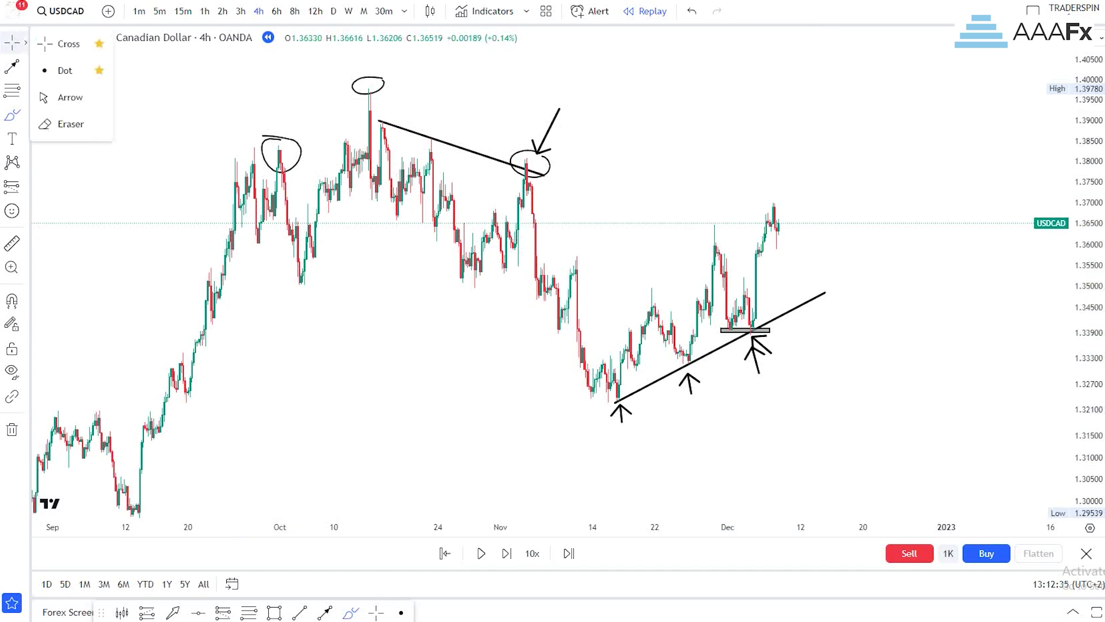
Step: Examine the price move after the 3 November high and the rising trend line's touches from 17 November to 5 December 2022
{"action": "scroll", "coordinate": [915, 360], "scroll_direction": "up", "scroll_amount": 4}
{"action": "left_click_drag", "start_coordinate": [1082, 368], "coordinate": [1083, 294]}
{"action": "left_click_drag", "start_coordinate": [583, 168], "coordinate": [979, 181]}
{"action": "left_click", "coordinate": [797, 225]}
{"action": "left_click_drag", "start_coordinate": [824, 228], "coordinate": [790, 225]}
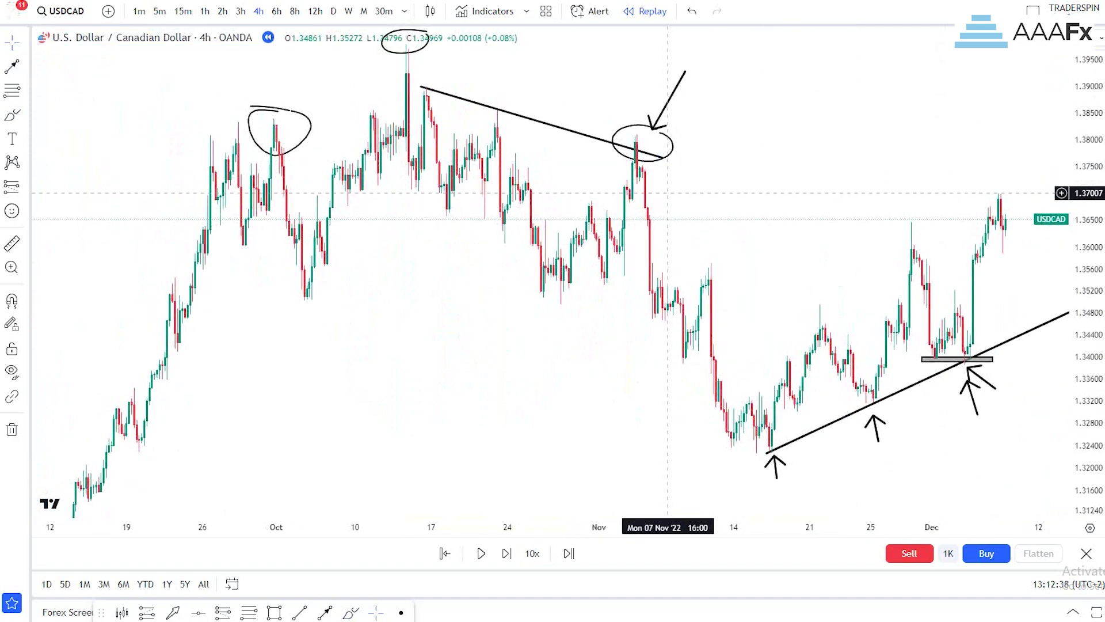
{"action": "left_click_drag", "start_coordinate": [585, 103], "coordinate": [581, 140]}
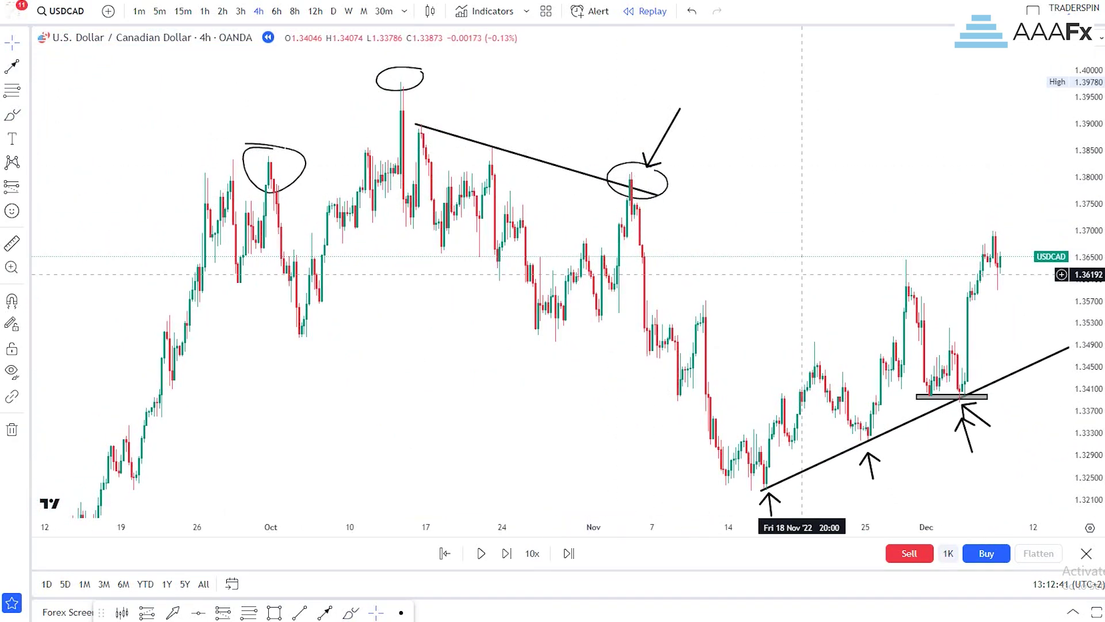
{"action": "left_click_drag", "start_coordinate": [803, 274], "coordinate": [738, 200]}
{"action": "scroll", "coordinate": [867, 454], "scroll_direction": "up", "scroll_amount": 6}
{"action": "scroll", "coordinate": [824, 448], "scroll_direction": "up", "scroll_amount": 5}
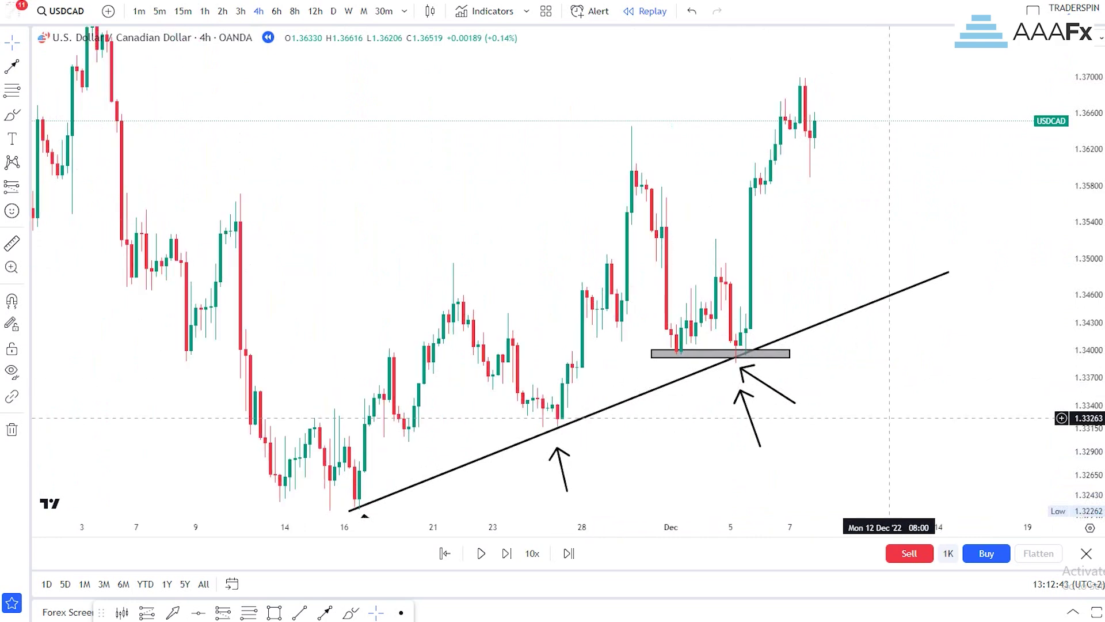
{"action": "scroll", "coordinate": [823, 448], "scroll_direction": "left", "scroll_amount": 2}
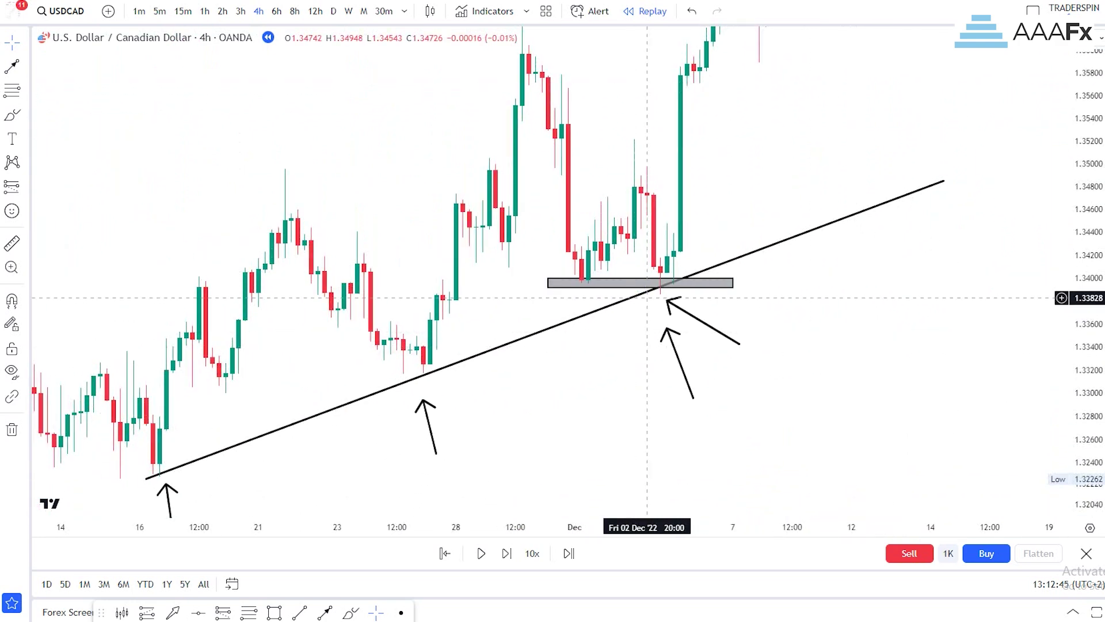
{"action": "scroll", "coordinate": [654, 303], "scroll_direction": "down", "scroll_amount": 3}
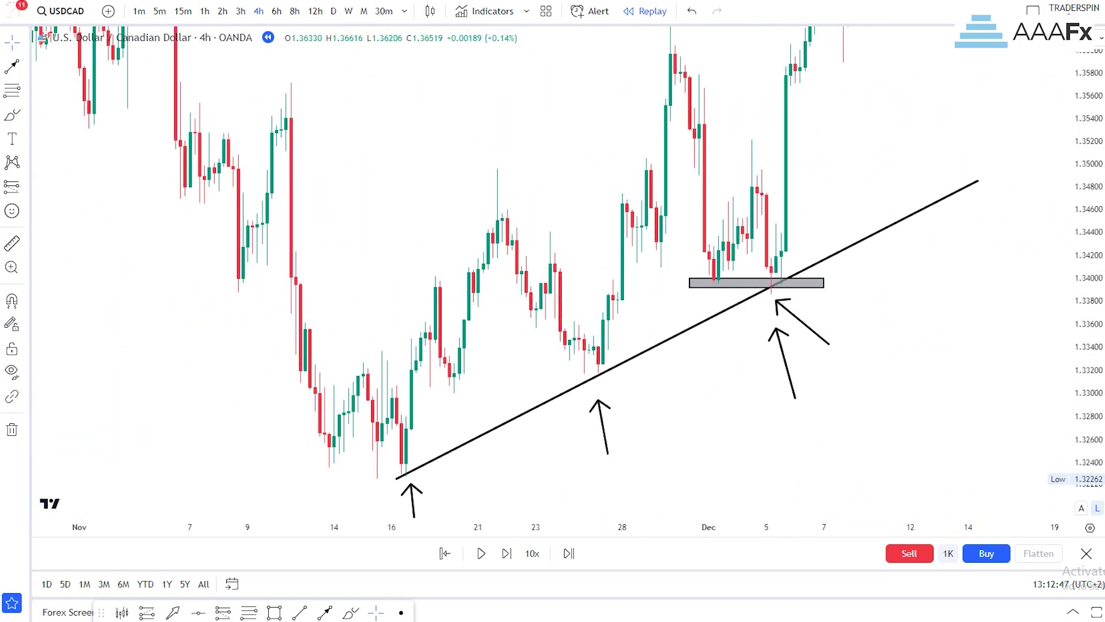
Step: Move the lower arrow at the rising trend line's 5 December touch so its tip sits at about 1.3360
{"action": "left_click_drag", "start_coordinate": [1078, 124], "coordinate": [1077, 291]}
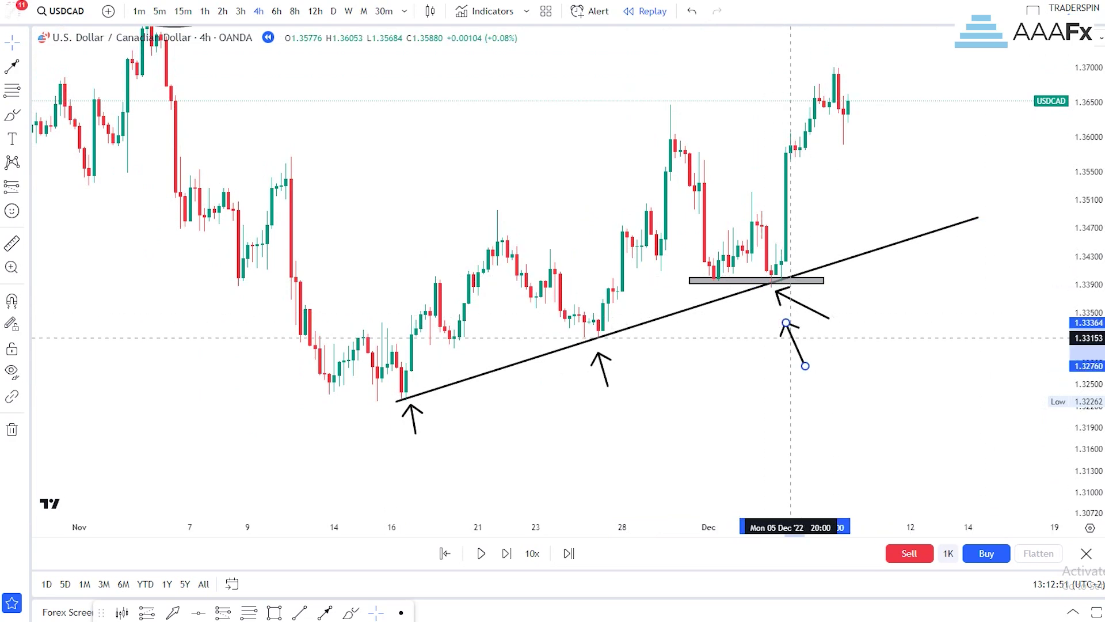
{"action": "left_click", "coordinate": [797, 346]}
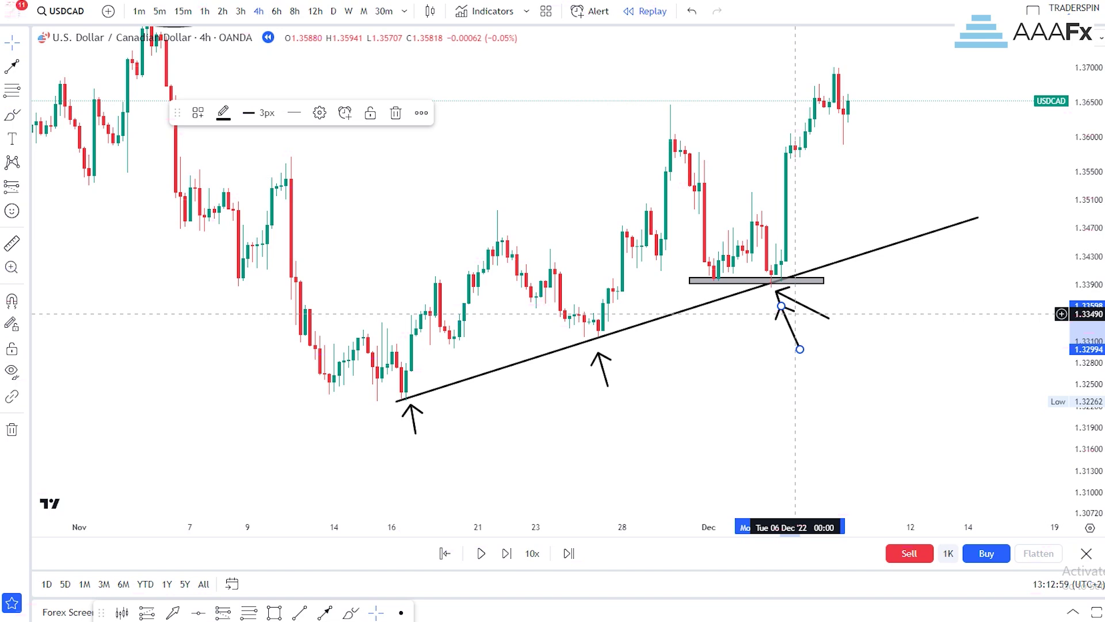
{"action": "scroll", "coordinate": [796, 313], "scroll_direction": "down", "scroll_amount": 3}
{"action": "scroll", "coordinate": [868, 358], "scroll_direction": "up", "scroll_amount": 5}
{"action": "left_click_drag", "start_coordinate": [1085, 416], "coordinate": [1084, 369]}
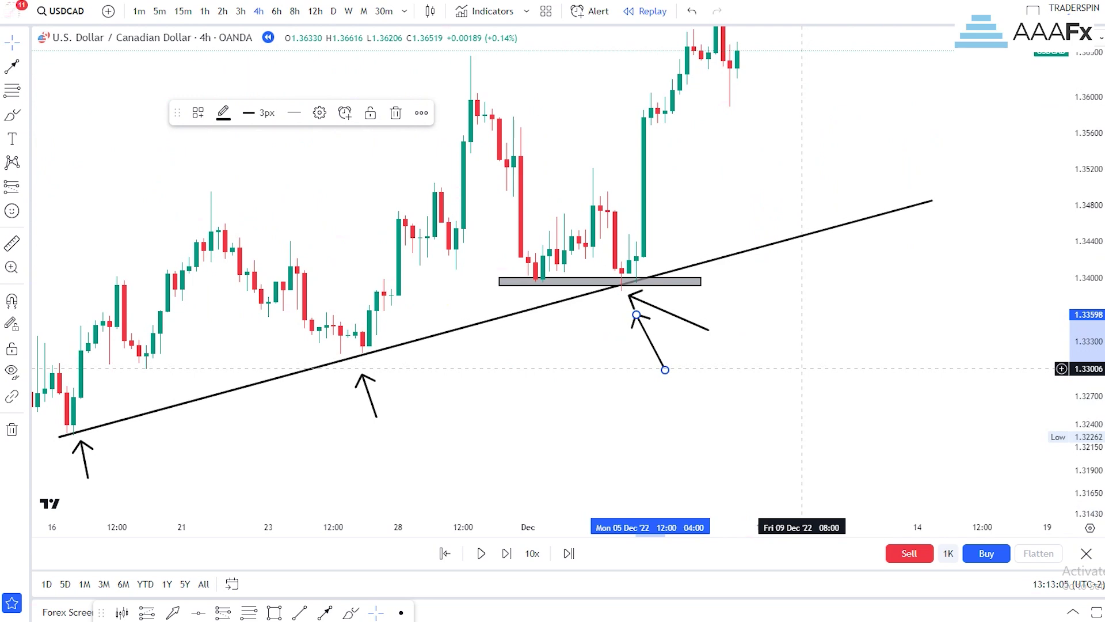
{"action": "scroll", "coordinate": [802, 368], "scroll_direction": "down", "scroll_amount": 2}
{"action": "scroll", "coordinate": [802, 369], "scroll_direction": "down", "scroll_amount": 3}
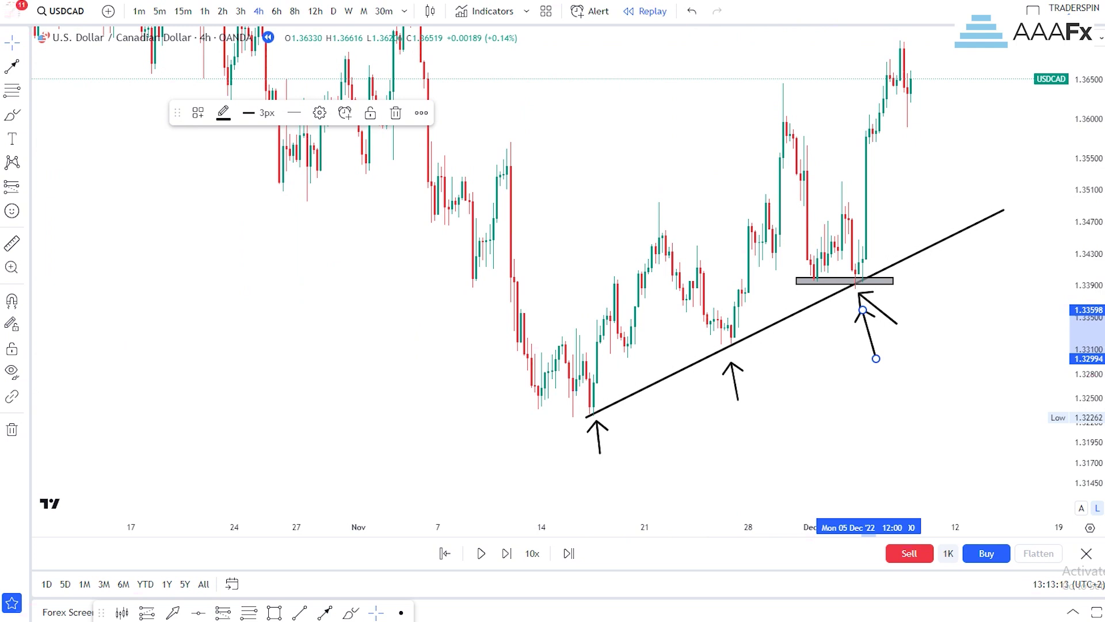
{"action": "scroll", "coordinate": [938, 185], "scroll_direction": "down", "scroll_amount": 1}
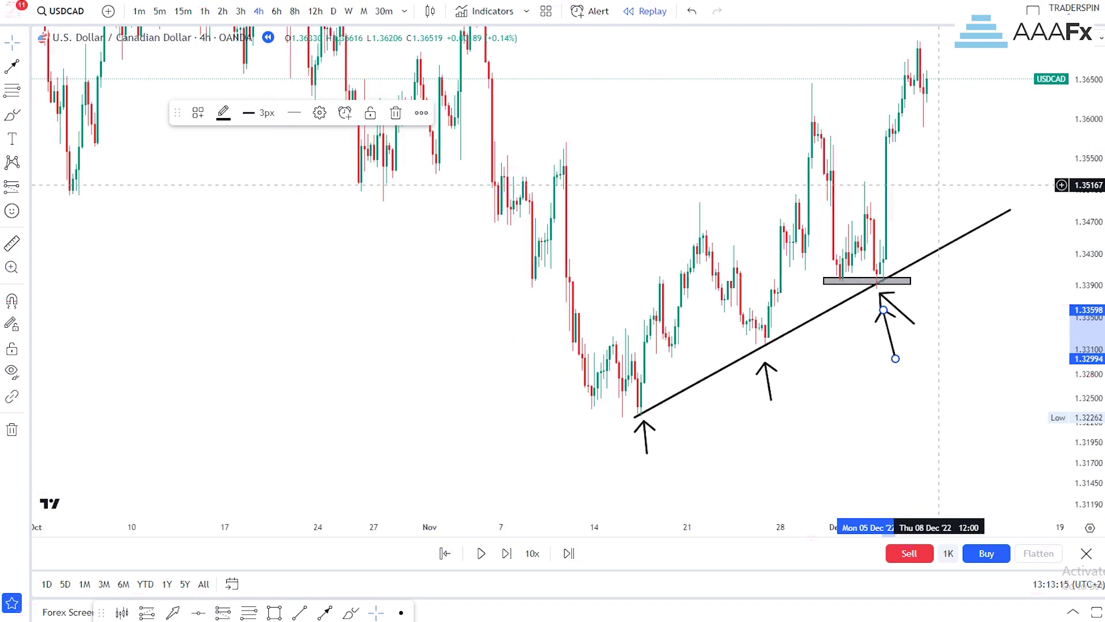
{"action": "left_click", "coordinate": [975, 165]}
Step: Examine the circled highs and the falling and rising trend lines together across September to December 2022
{"action": "scroll", "coordinate": [995, 148], "scroll_direction": "down", "scroll_amount": 4}
{"action": "left_click_drag", "start_coordinate": [1082, 136], "coordinate": [1083, 259]}
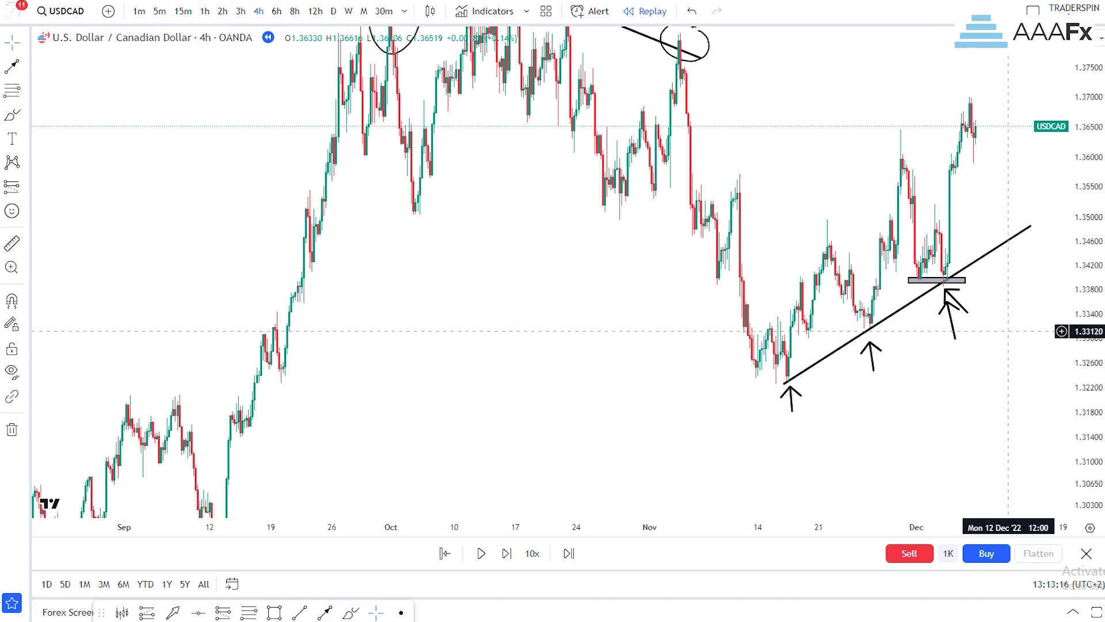
{"action": "left_click_drag", "start_coordinate": [1012, 331], "coordinate": [874, 385]}
{"action": "left_click_drag", "start_coordinate": [686, 133], "coordinate": [696, 136]}
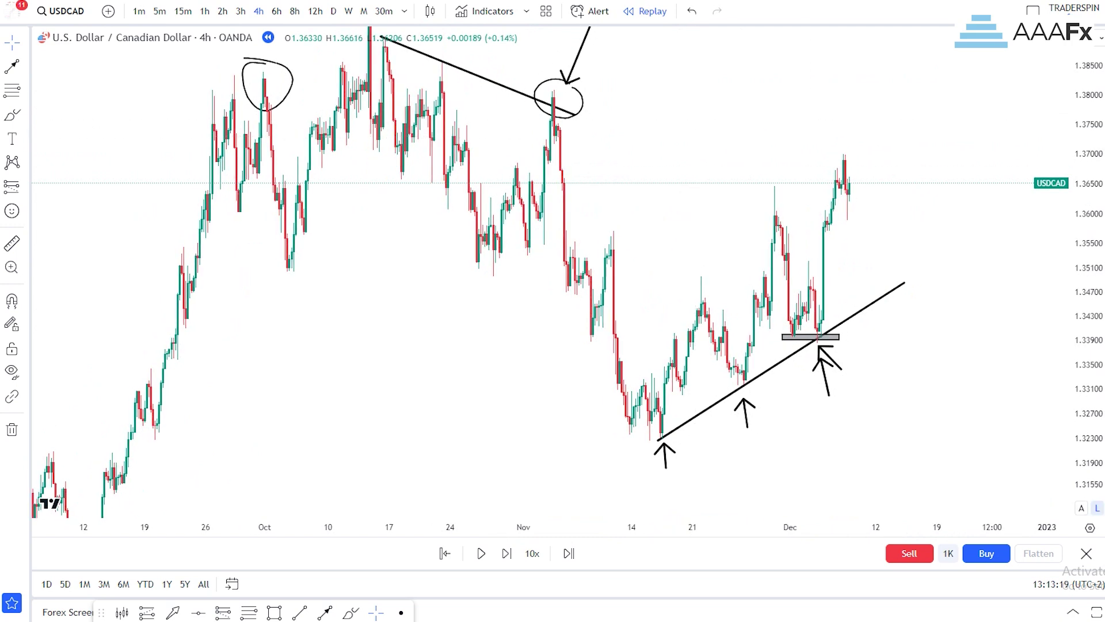
{"action": "left_click_drag", "start_coordinate": [1078, 97], "coordinate": [1065, 213]}
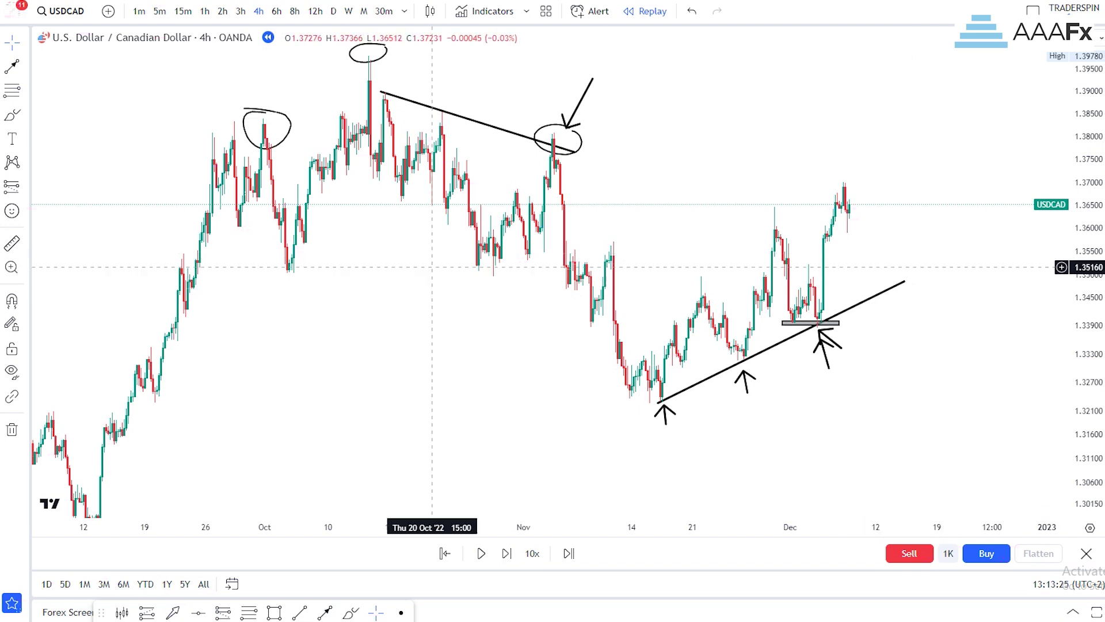
{"action": "scroll", "coordinate": [570, 224], "scroll_direction": "down", "scroll_amount": 3}
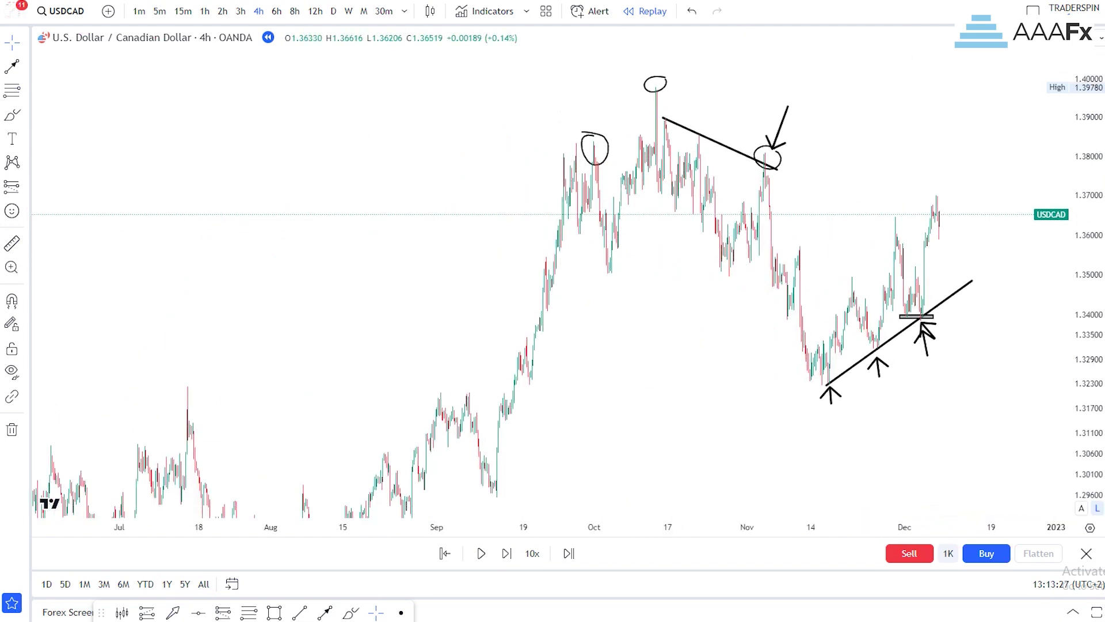
{"action": "scroll", "coordinate": [851, 265], "scroll_direction": "up", "scroll_amount": 4}
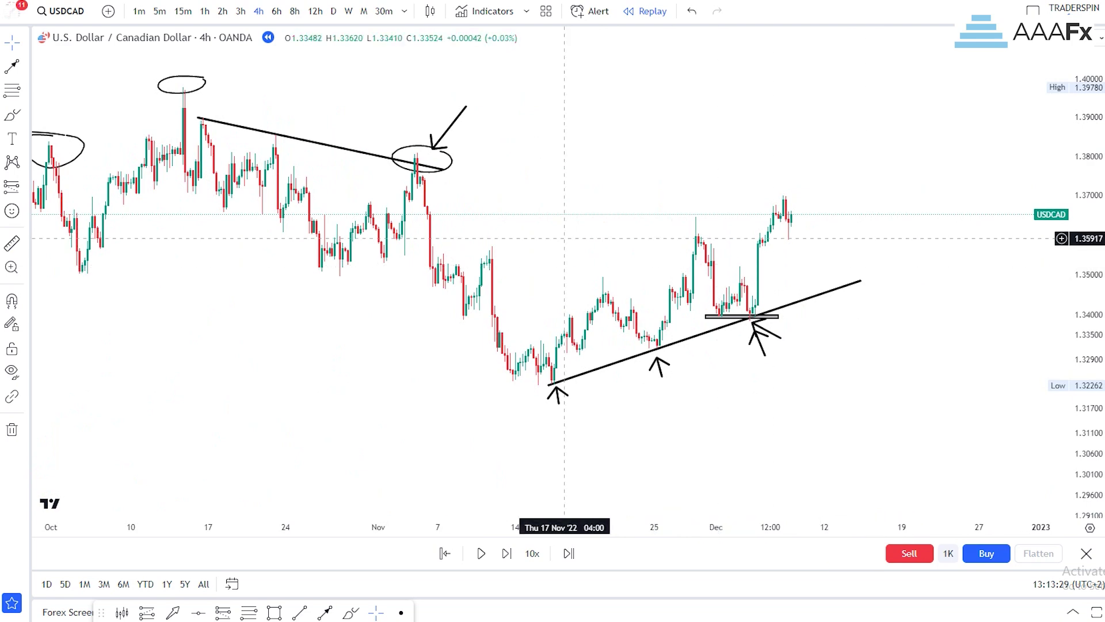
{"action": "left_click_drag", "start_coordinate": [346, 216], "coordinate": [613, 175]}
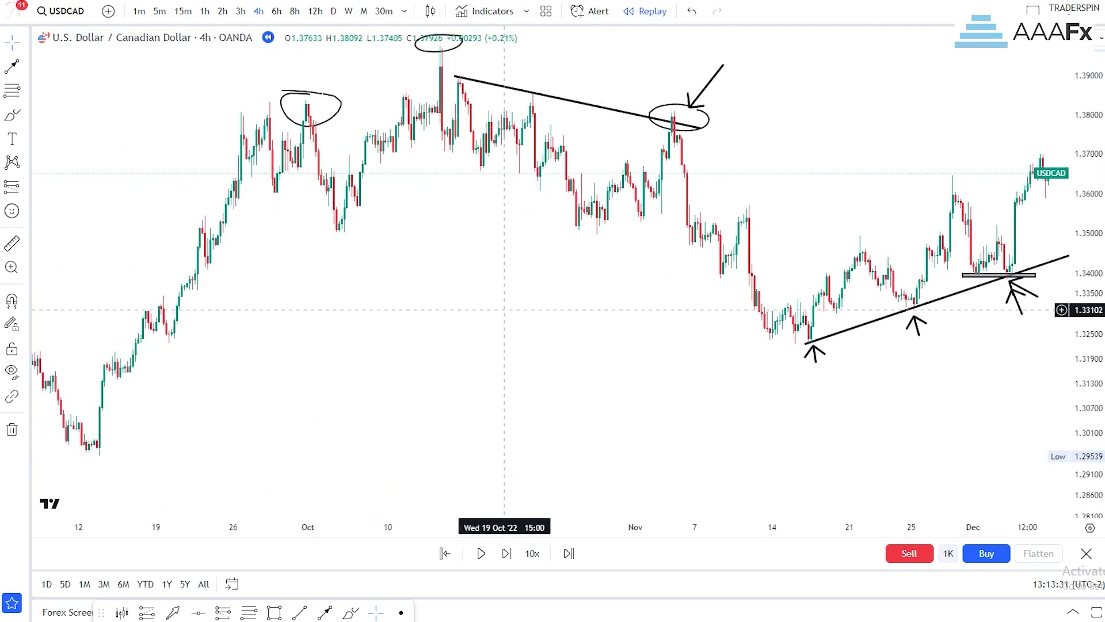
{"action": "scroll", "coordinate": [608, 364], "scroll_direction": "down", "scroll_amount": 4}
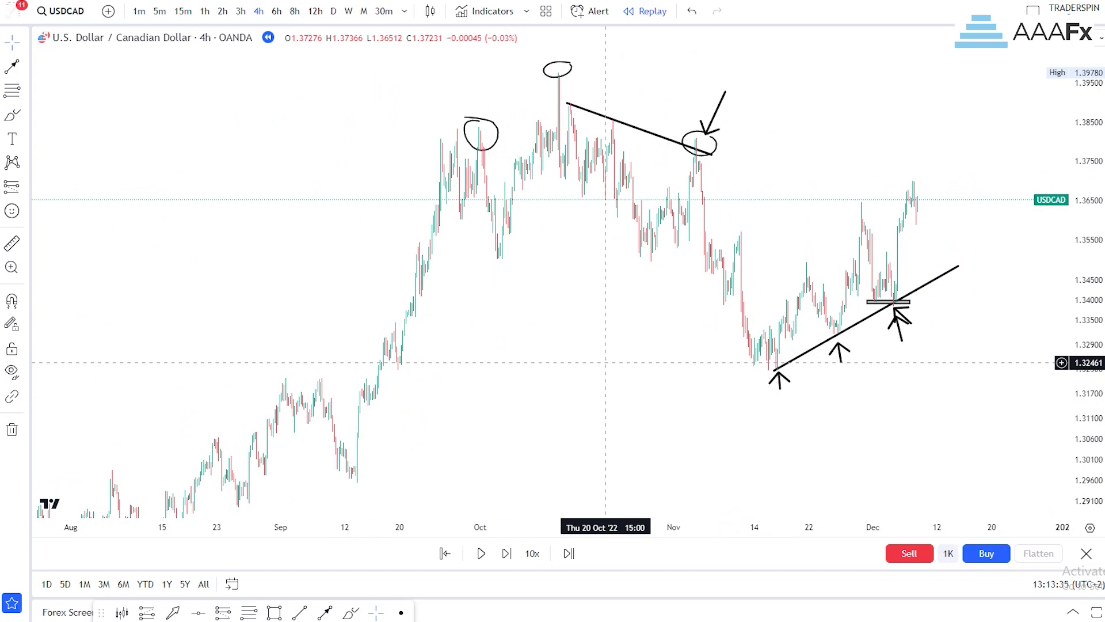
{"action": "scroll", "coordinate": [606, 363], "scroll_direction": "up", "scroll_amount": 4}
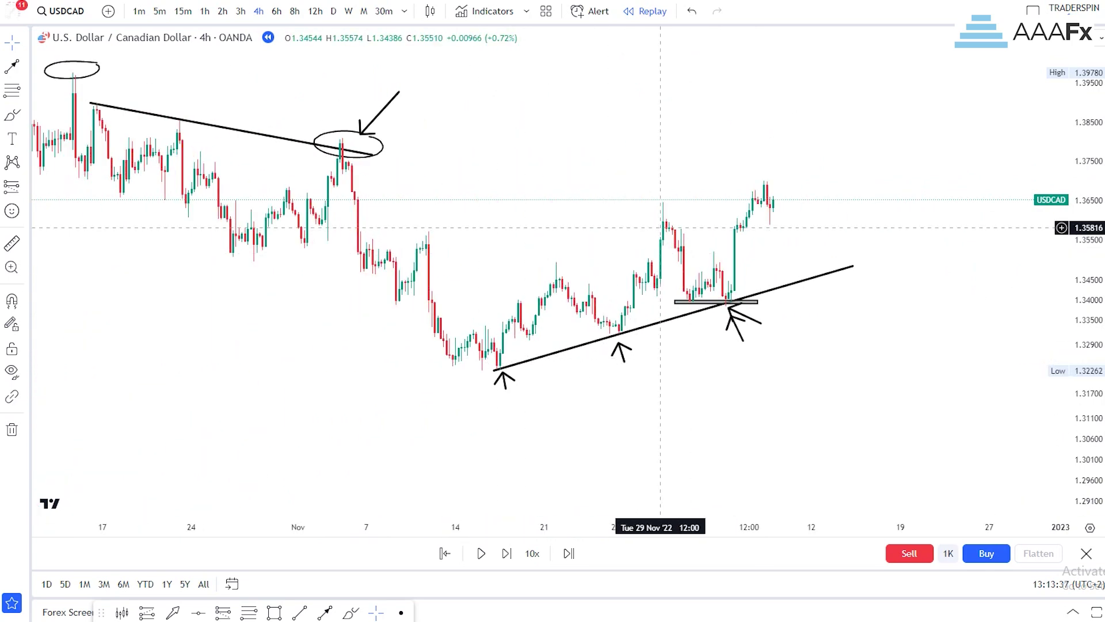